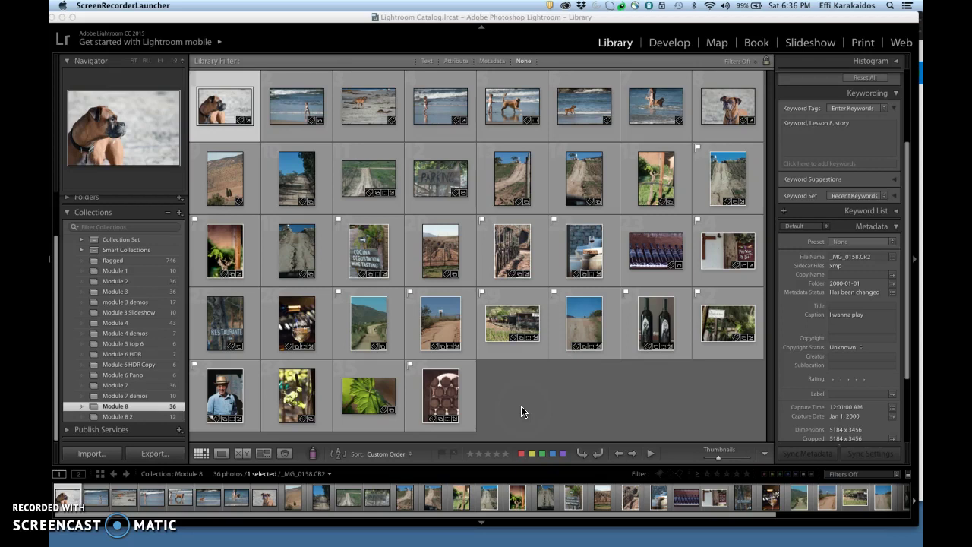
Open the Module 8 2 collection, enlarge its thumbnails, and switch to the Book module.
click(531, 413)
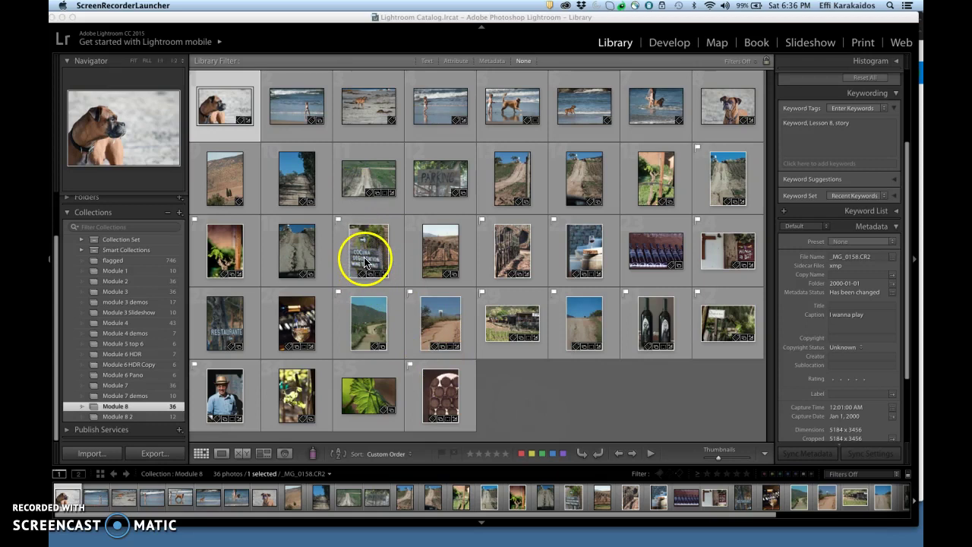
click(166, 417)
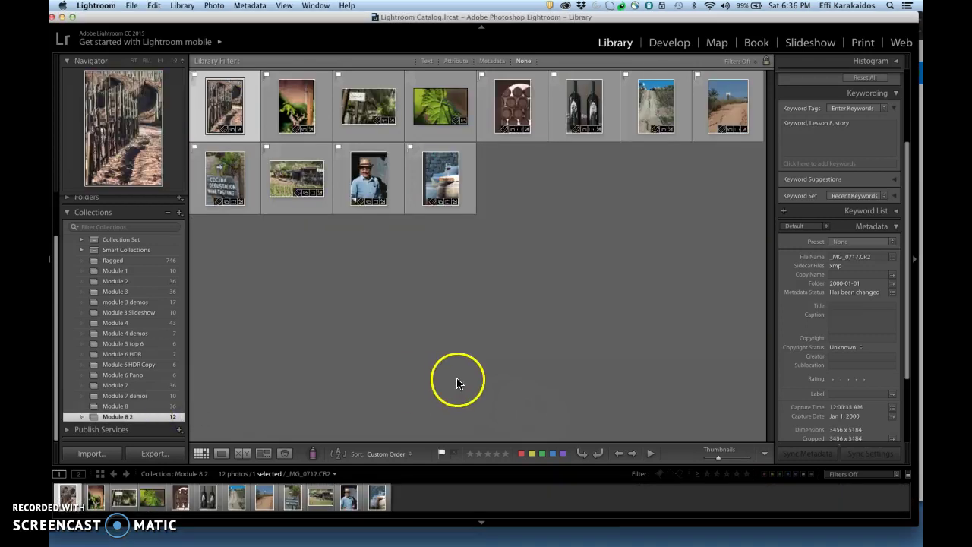
drag(719, 457, 725, 458)
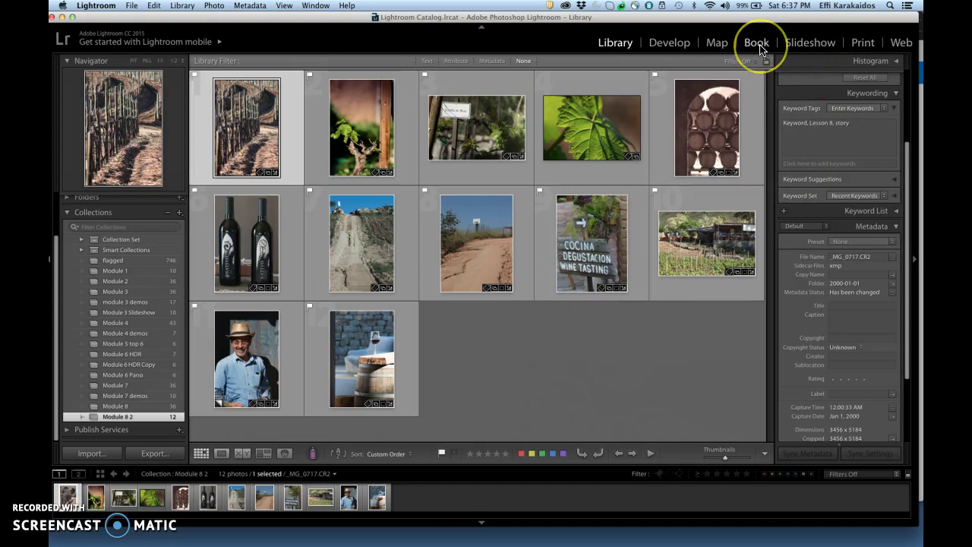
click(761, 50)
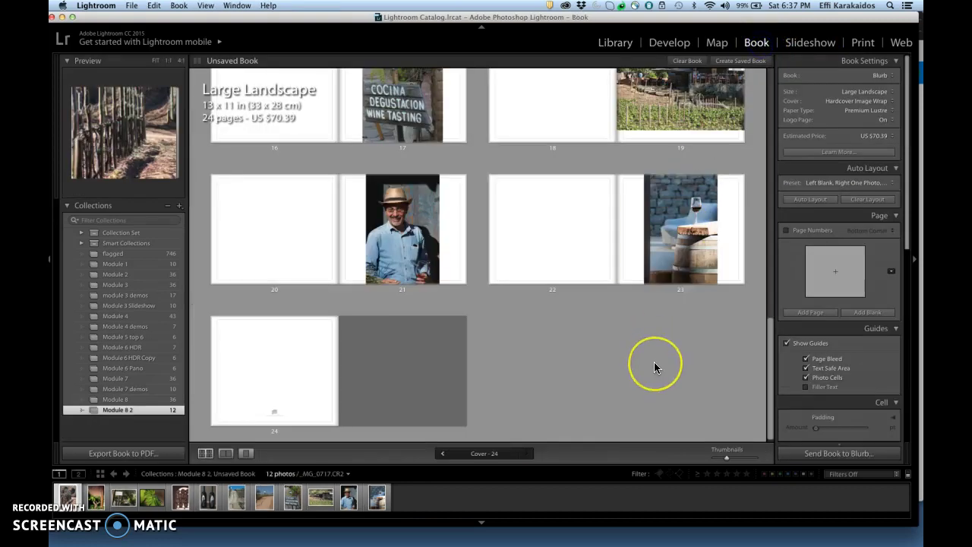
Look over the covers and pages of the unsaved book and check its output type options, keeping Blurb.
drag(773, 347, 788, 106)
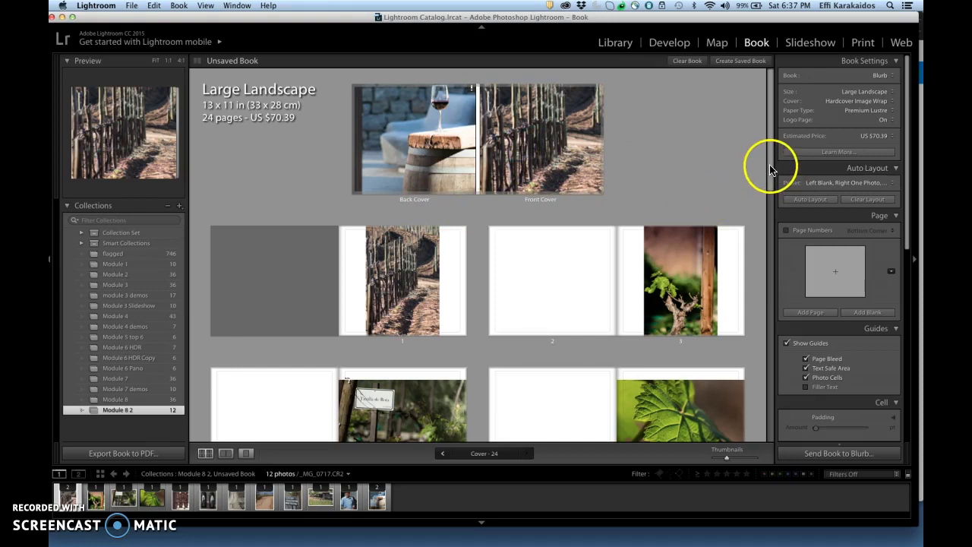
drag(770, 164, 774, 130)
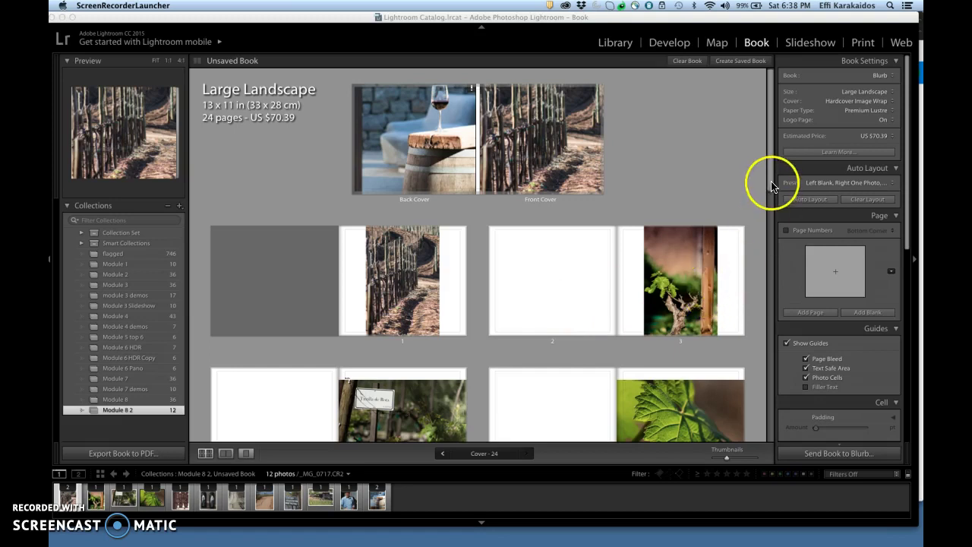
drag(770, 180, 765, 219)
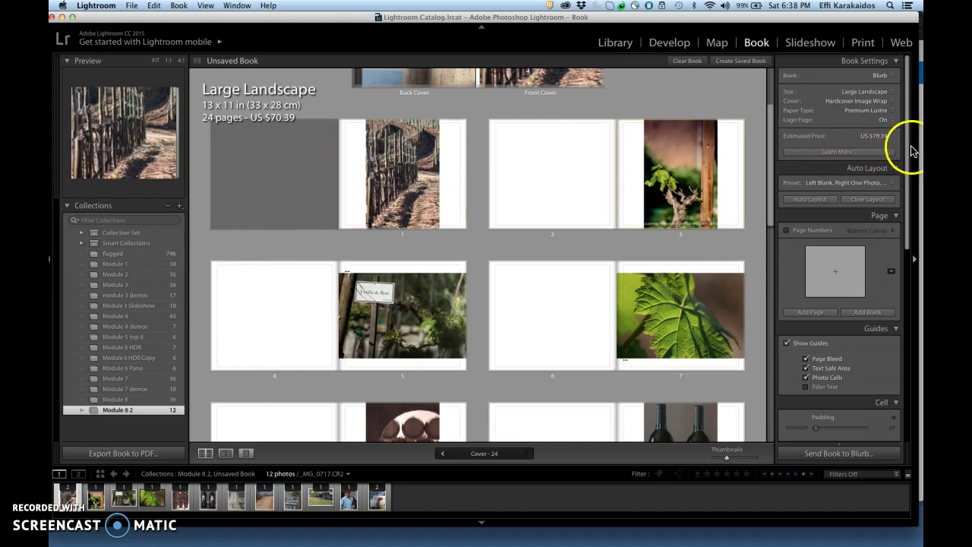
click(893, 79)
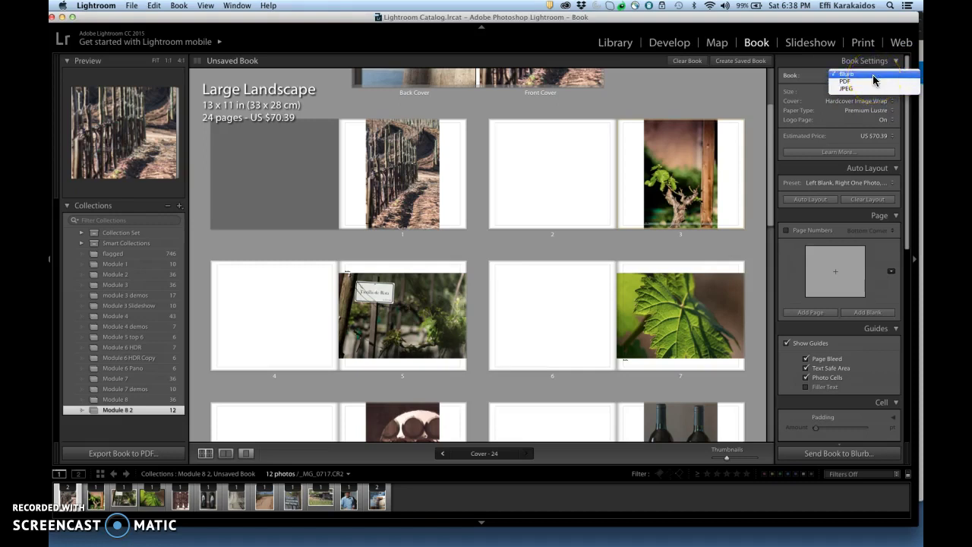
click(873, 75)
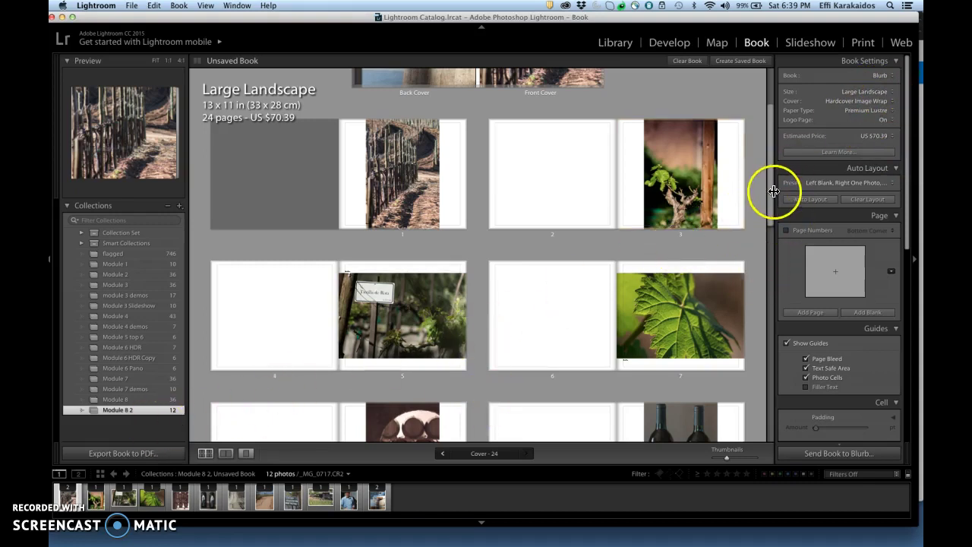
drag(769, 190, 769, 141)
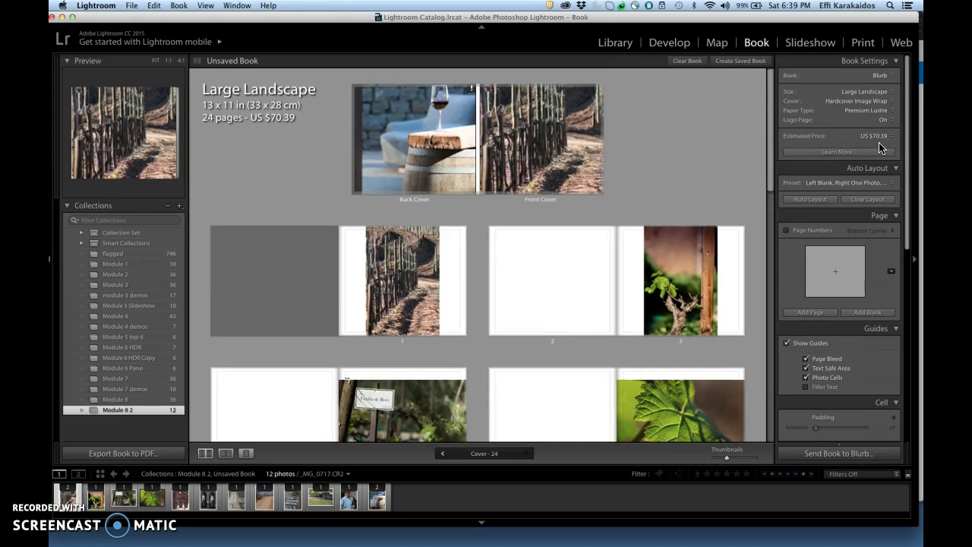
click(874, 154)
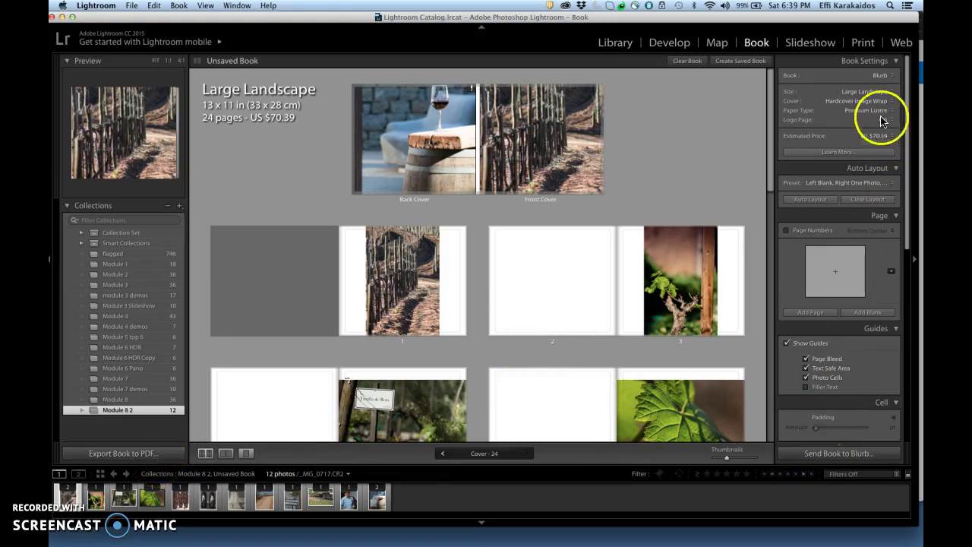
Change the book size to Large Square, 12 x 12 in, and relayout the pages.
click(890, 93)
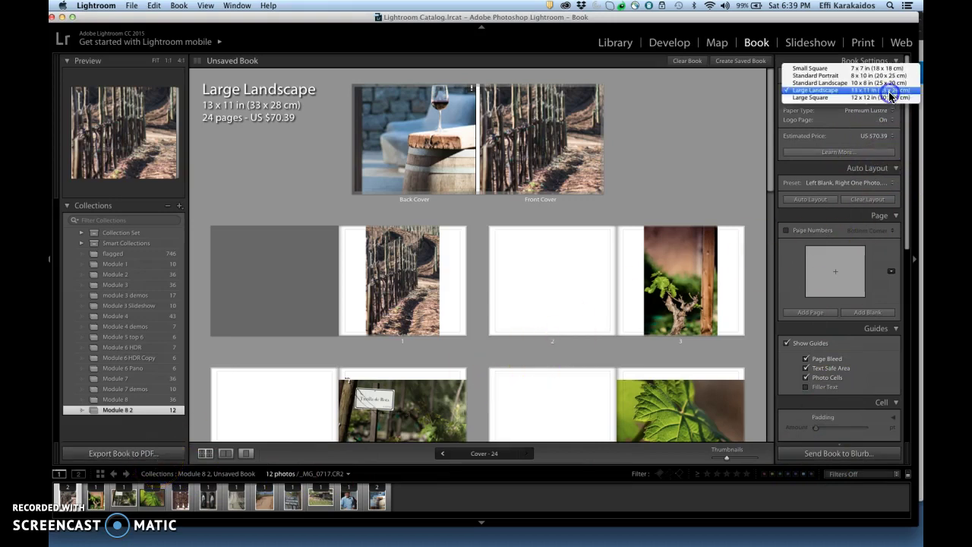
click(845, 99)
click(584, 190)
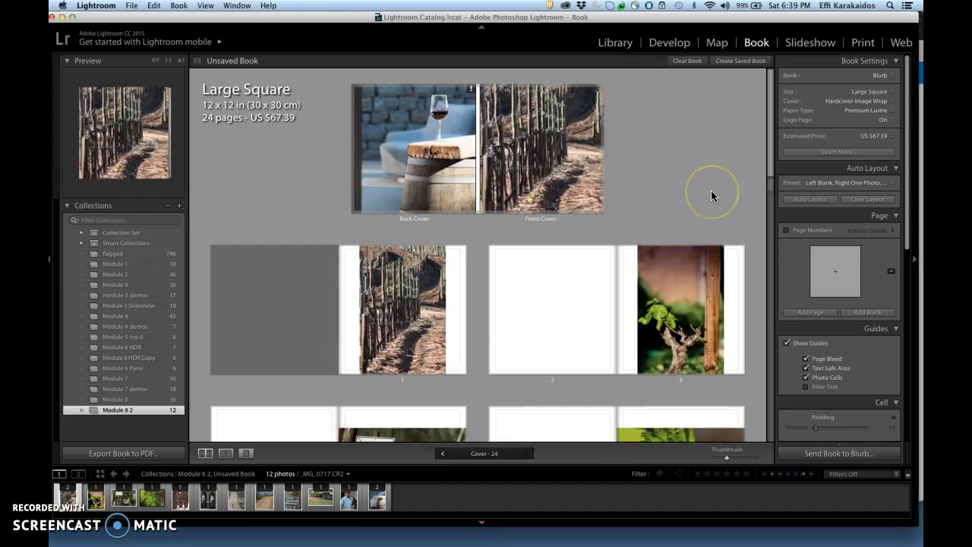
Set the book size to Large Landscape, 13 x 11 in, and relayout the pages.
mouse_move(768, 162)
mouse_down()
mouse_move(769, 311)
mouse_move(772, 156)
mouse_up()
click(891, 93)
drag(891, 98, 858, 78)
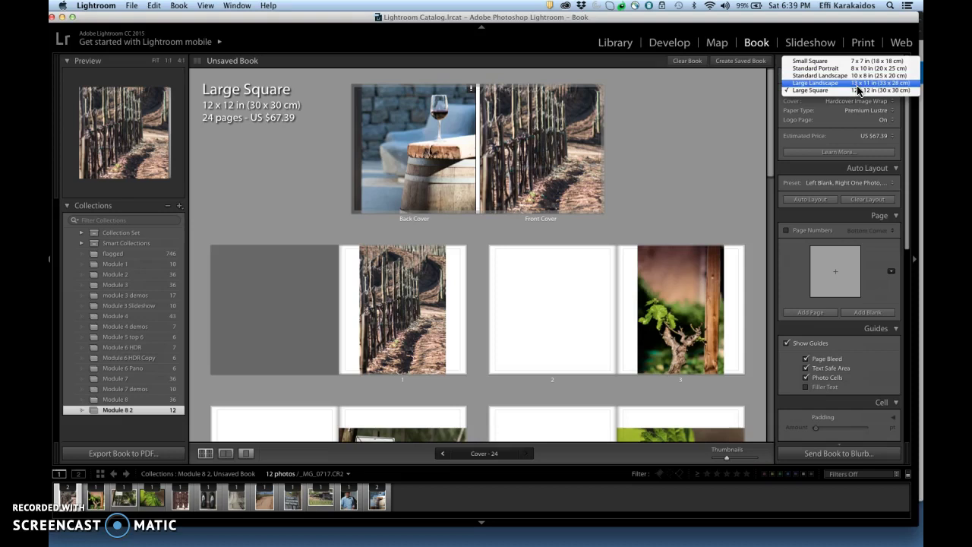
click(857, 83)
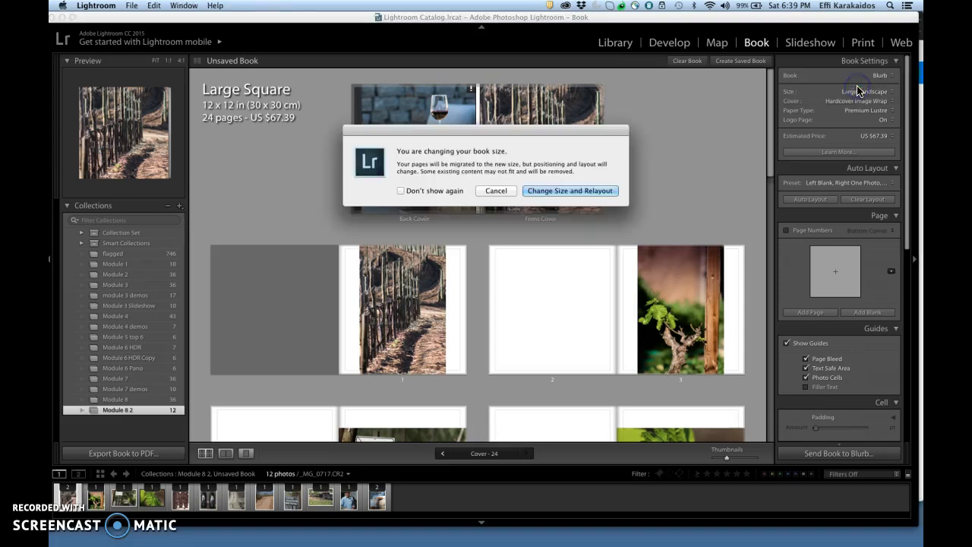
click(576, 189)
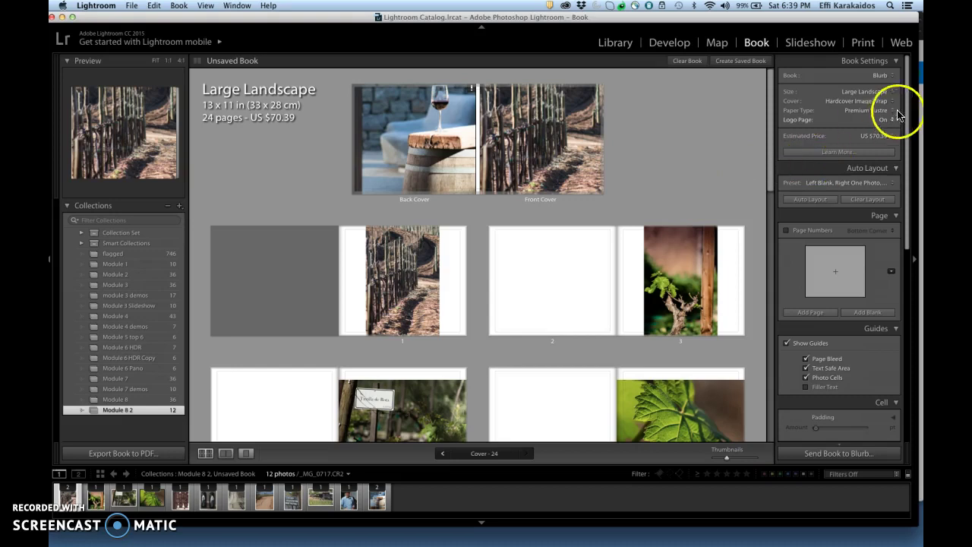
Examine the available cover types, the remaining book layout and text settings, and the full run of book pages.
click(892, 101)
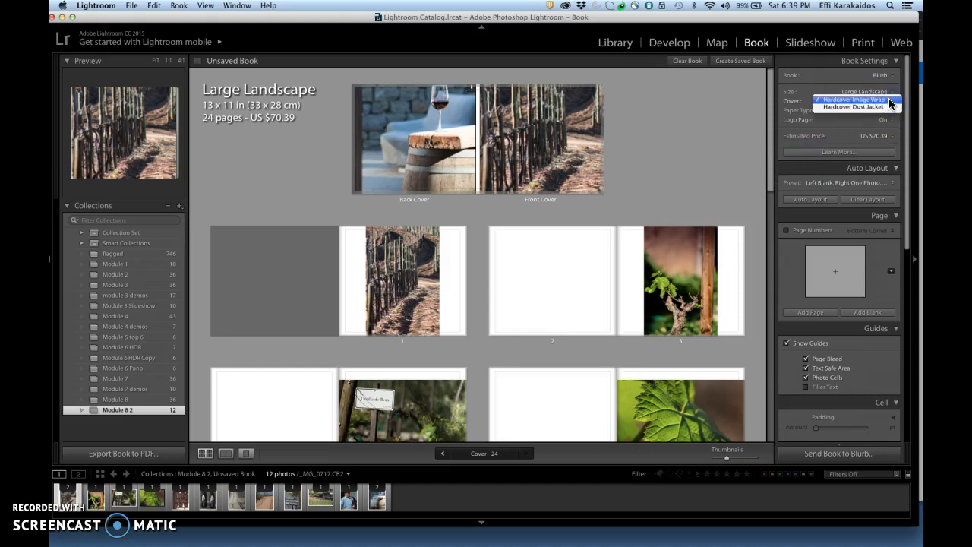
click(764, 119)
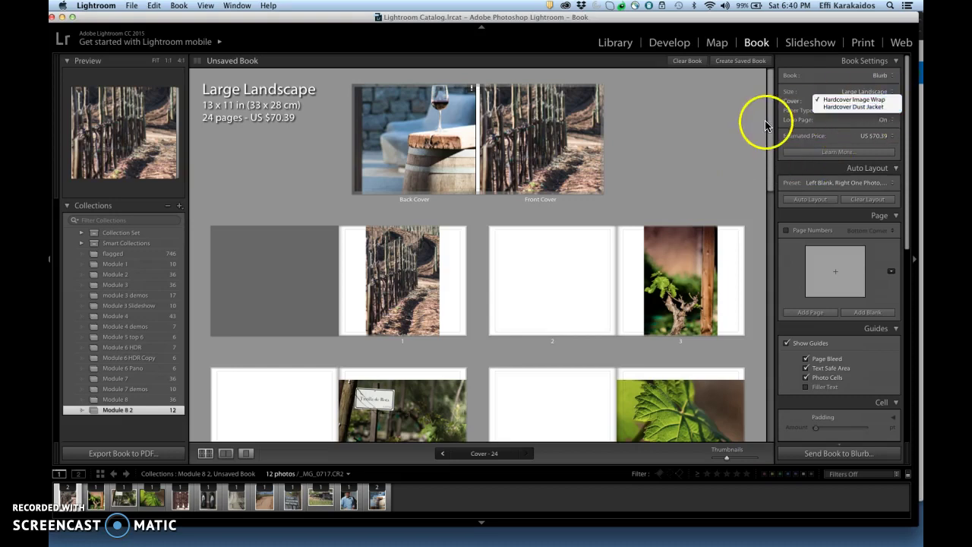
click(889, 110)
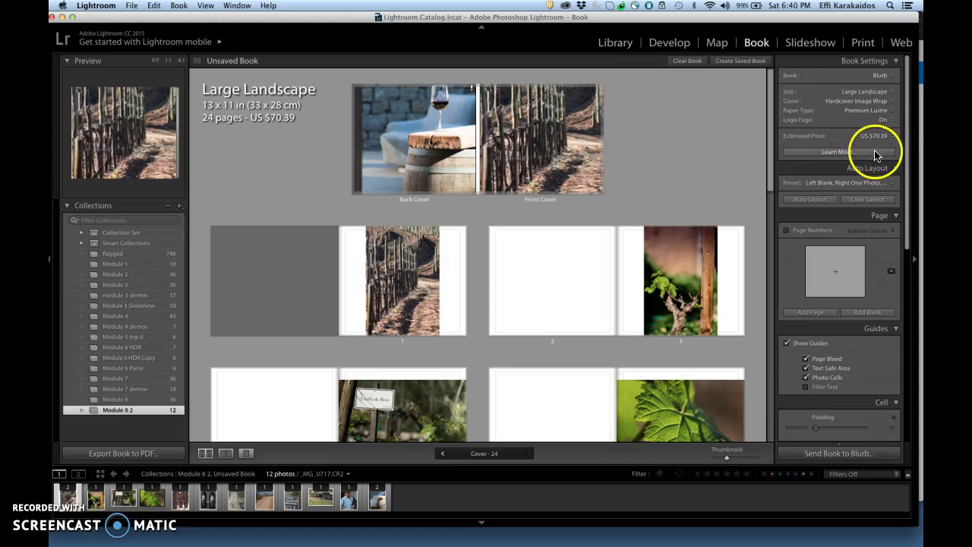
drag(904, 167, 896, 336)
drag(766, 173, 763, 375)
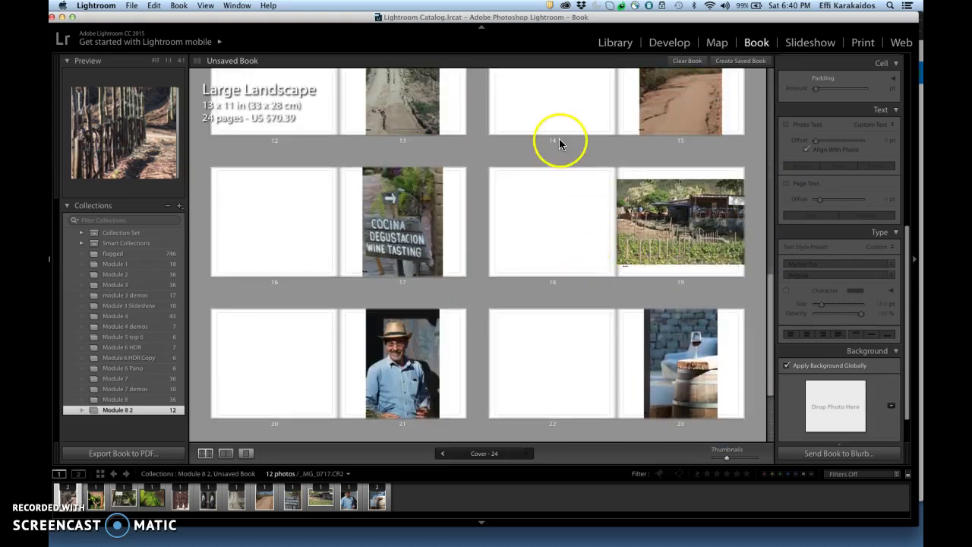
drag(769, 297, 789, 60)
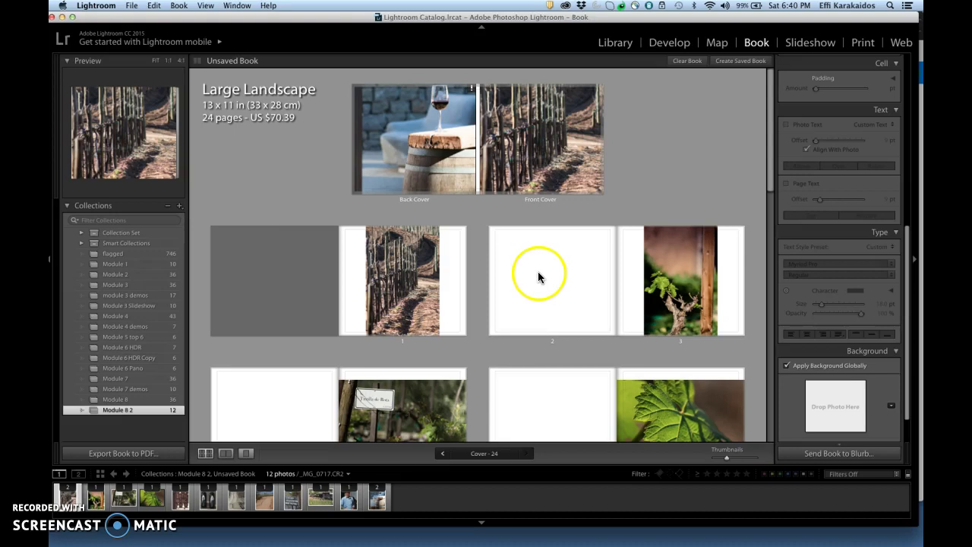
drag(906, 233, 915, 59)
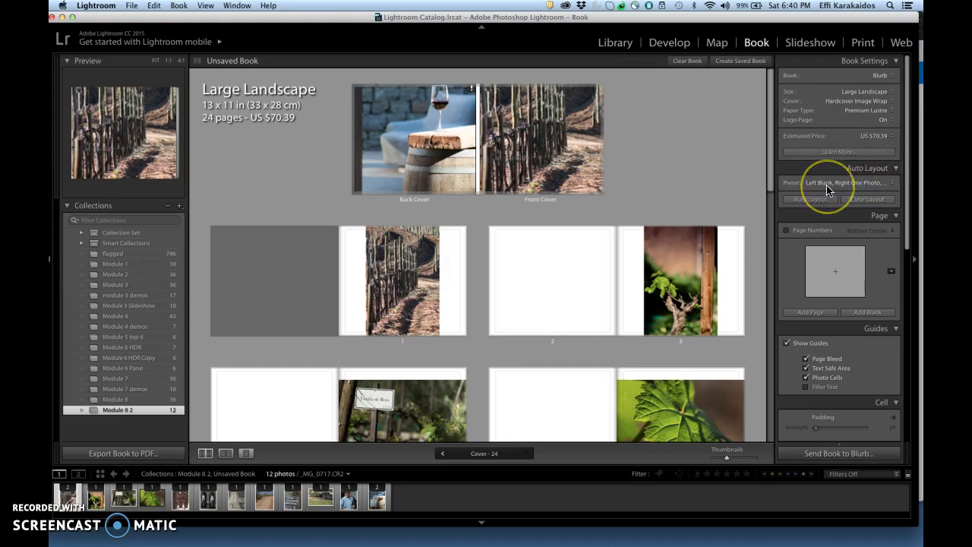
Edit the auto layout preset so the left pages are the same as the right side, keeping the one-photo fixed layout.
click(894, 185)
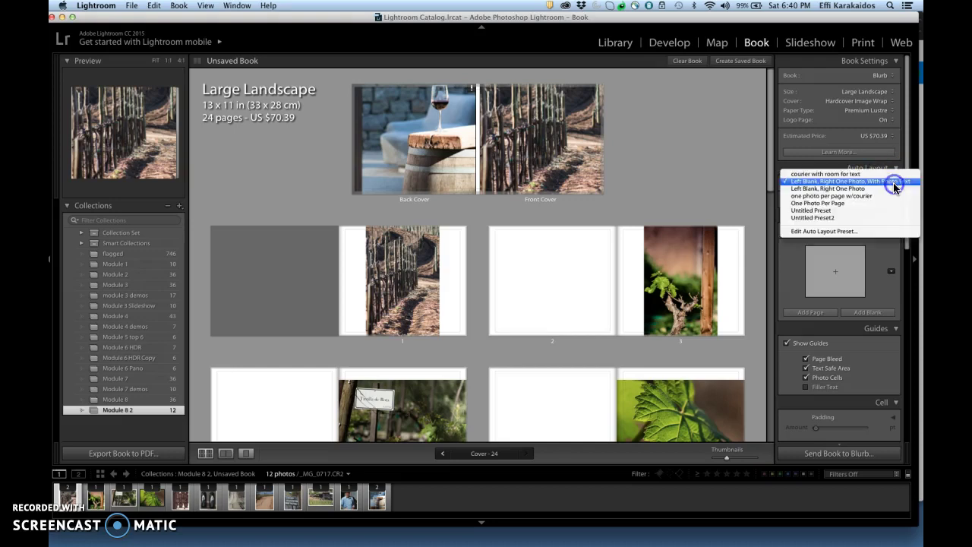
click(852, 231)
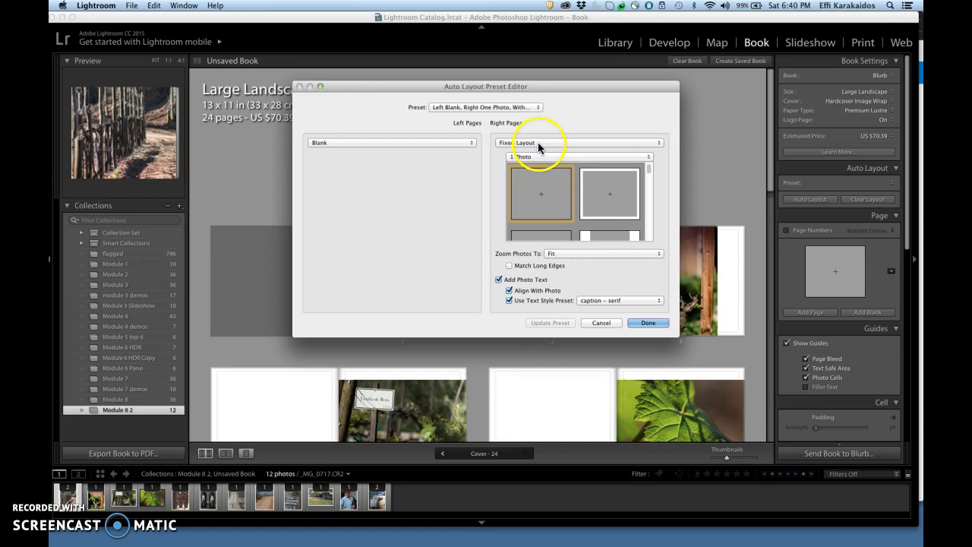
click(646, 158)
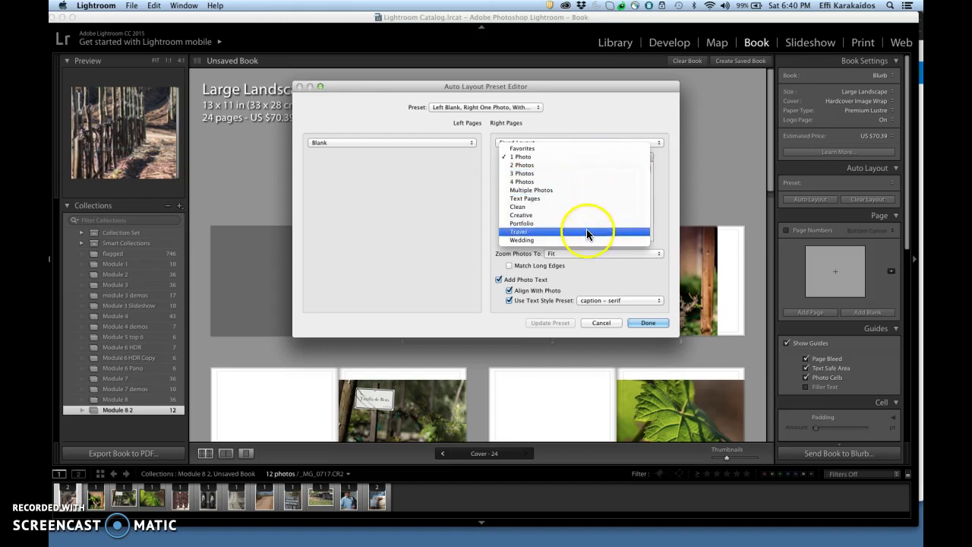
click(661, 191)
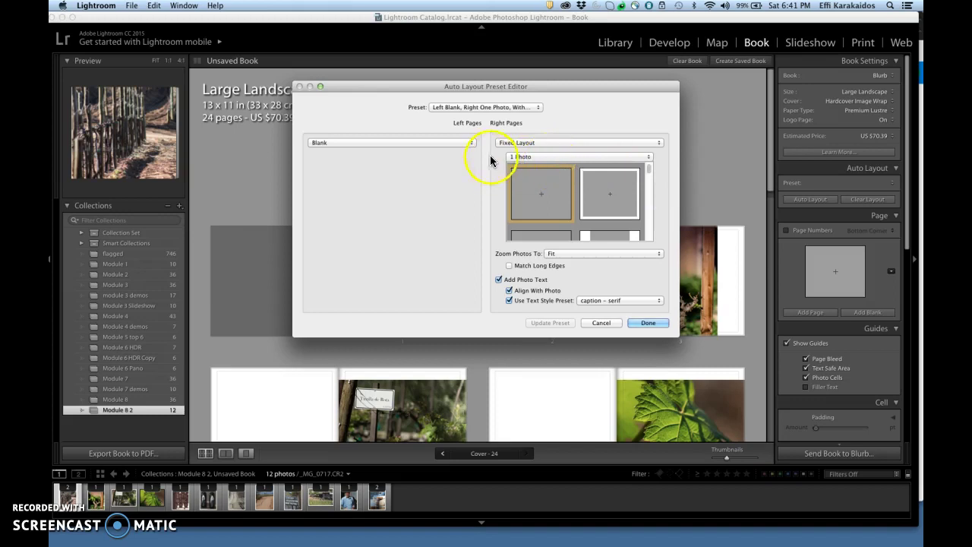
click(471, 145)
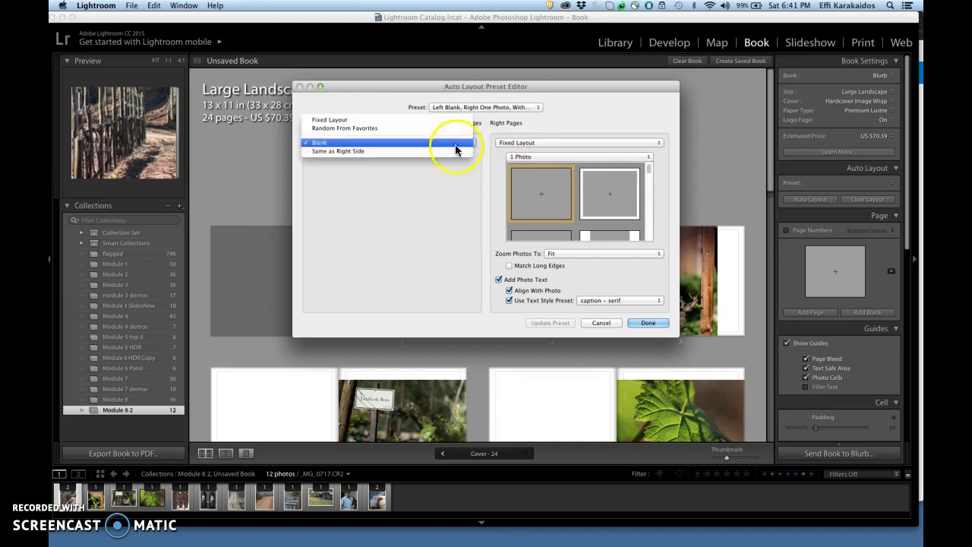
click(369, 150)
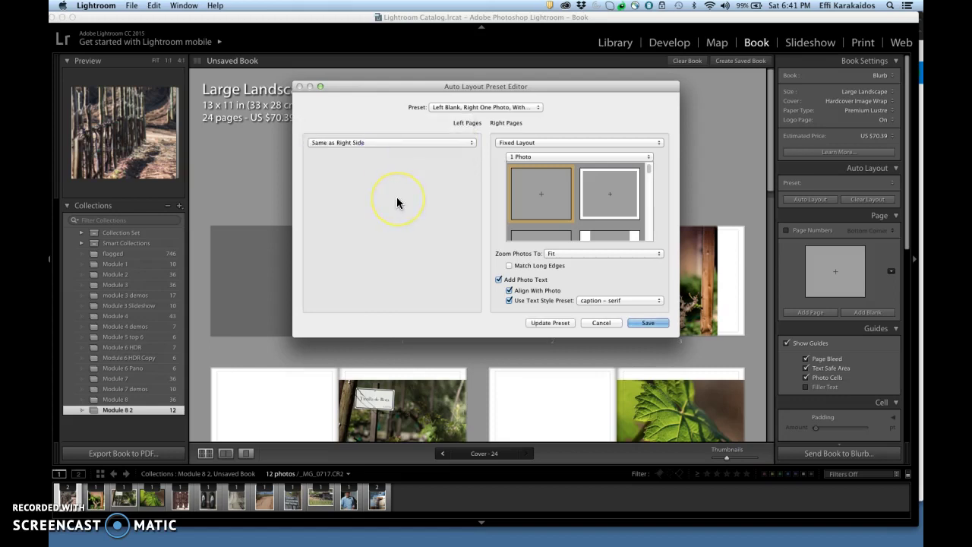
Save the edited auto layout as a new preset named "one photo left and right".
click(646, 323)
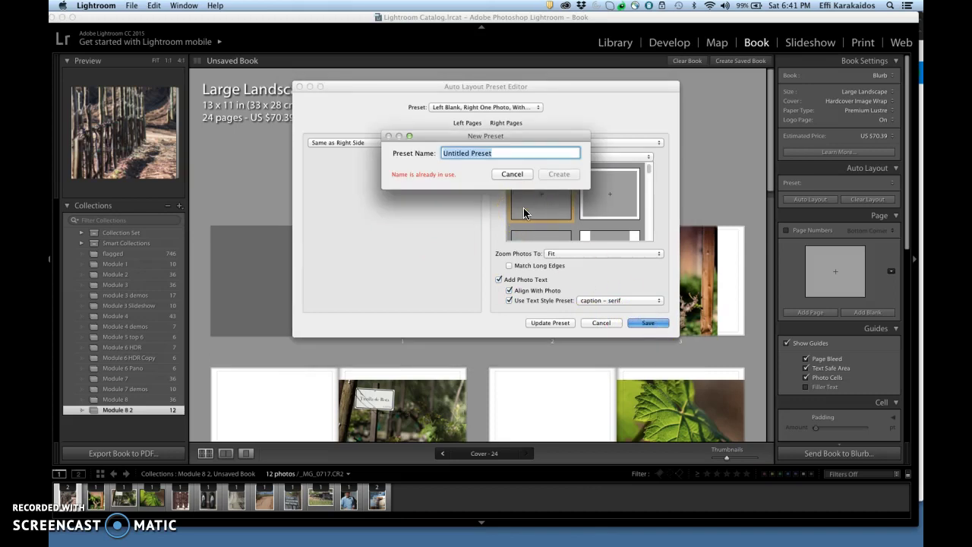
text(one photo left and right)
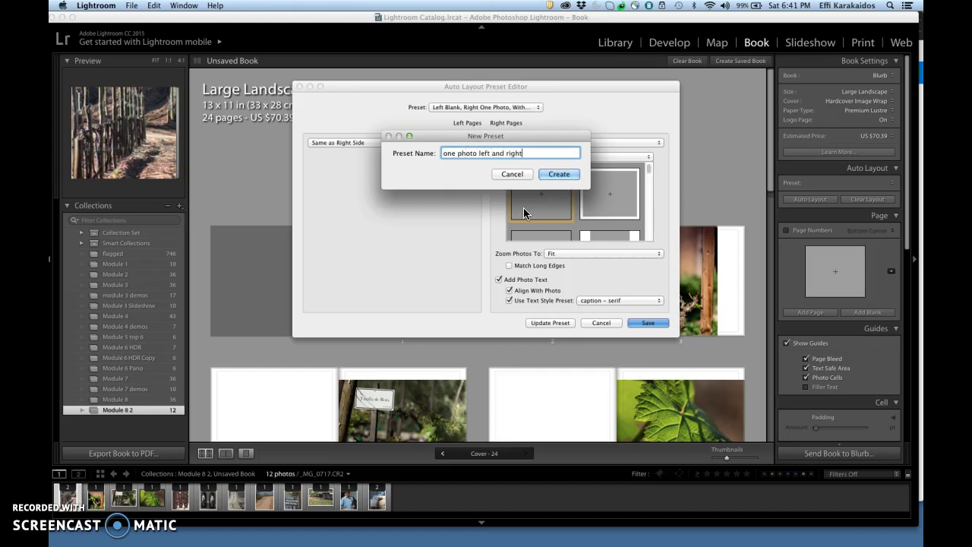
click(571, 174)
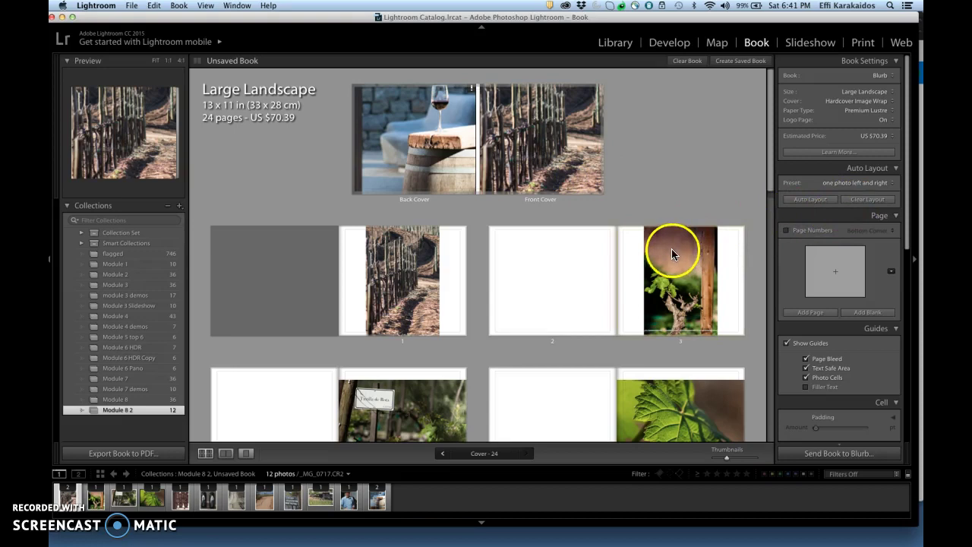
Clear the existing book layout and auto-fill the pages using the "one photo left and right" preset.
click(869, 200)
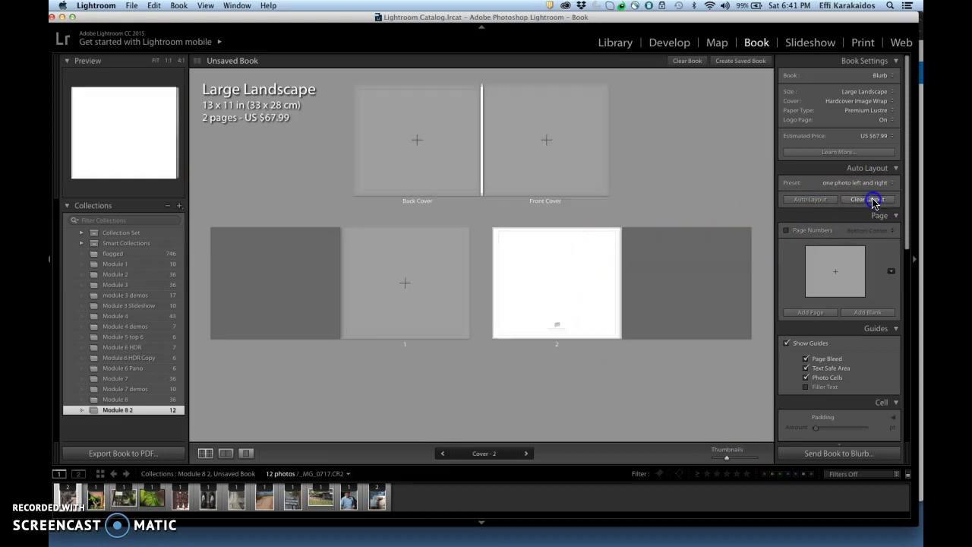
click(807, 202)
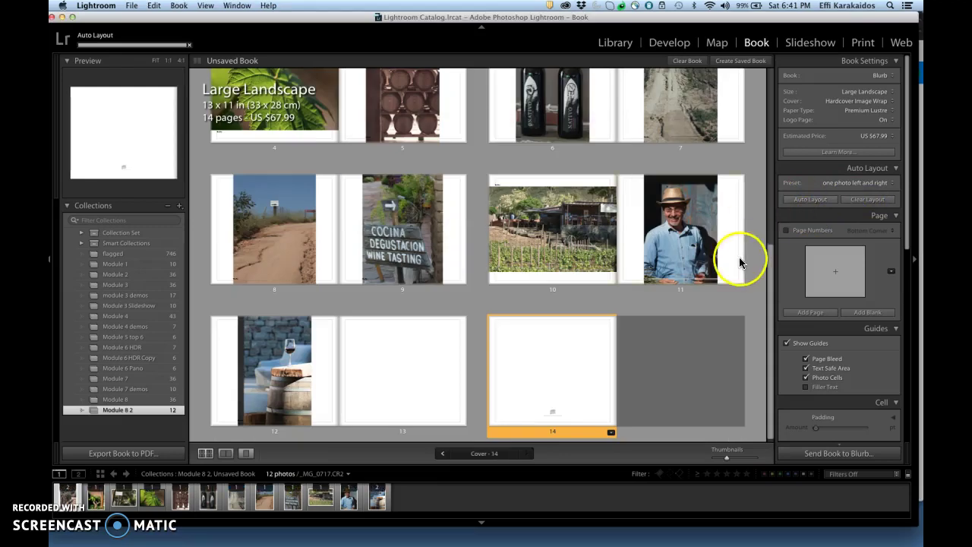
Replace the front cover photo with the green vine leaf photo.
drag(770, 286, 768, 84)
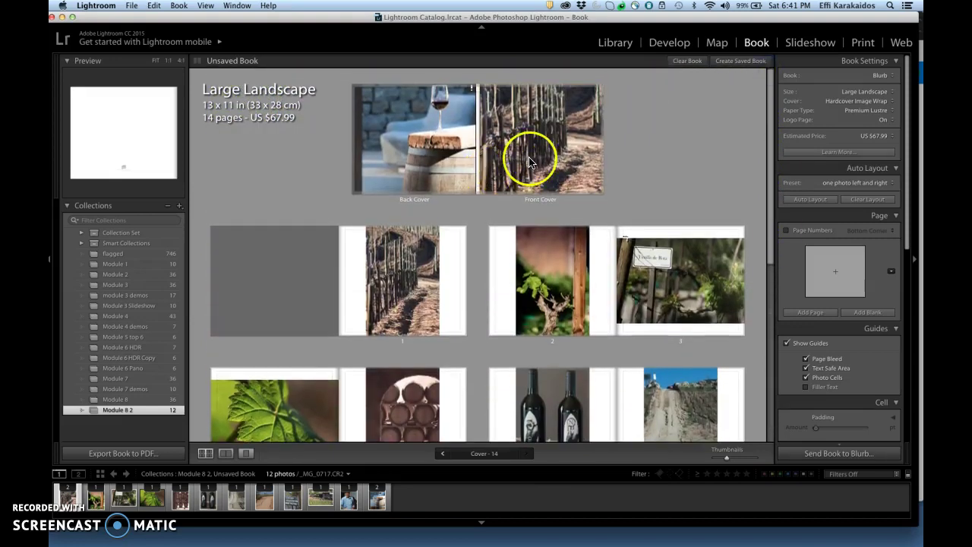
click(156, 498)
drag(155, 503, 528, 160)
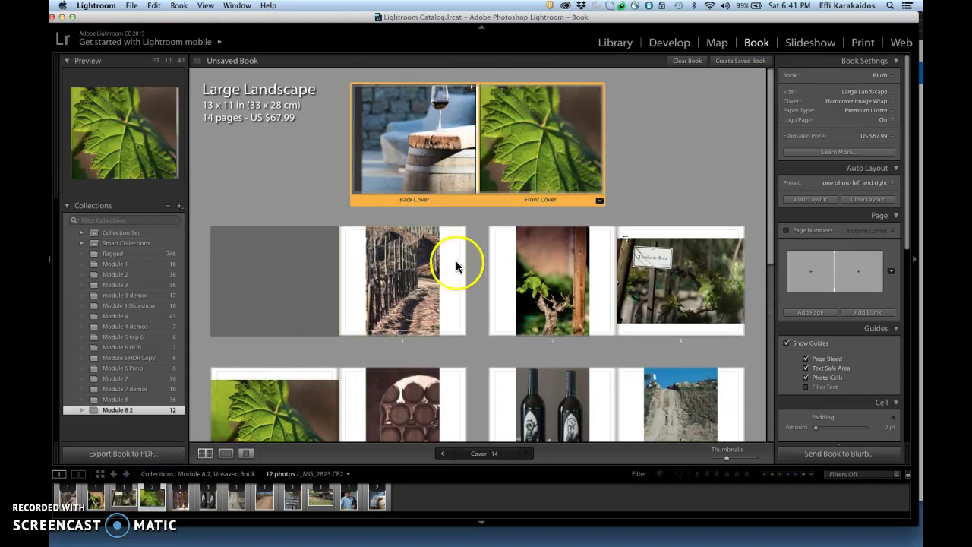
Reposition the wine glass photo within the back cover so that the whole glass sits inside the frame.
drag(114, 507, 452, 147)
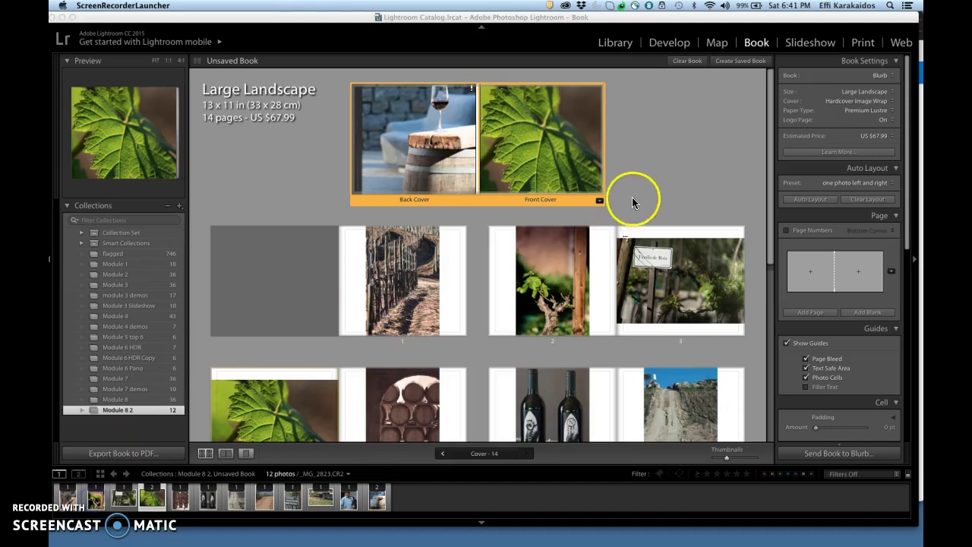
click(633, 200)
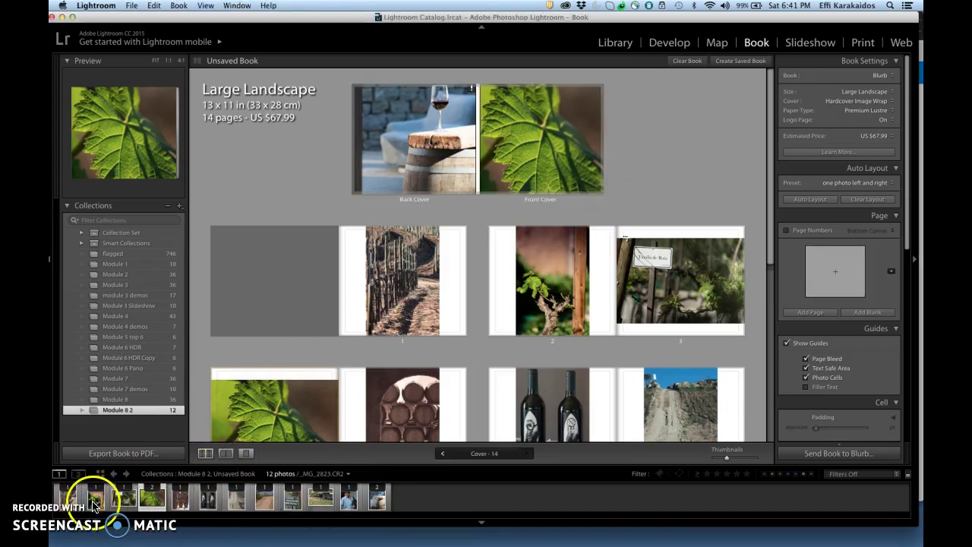
click(291, 240)
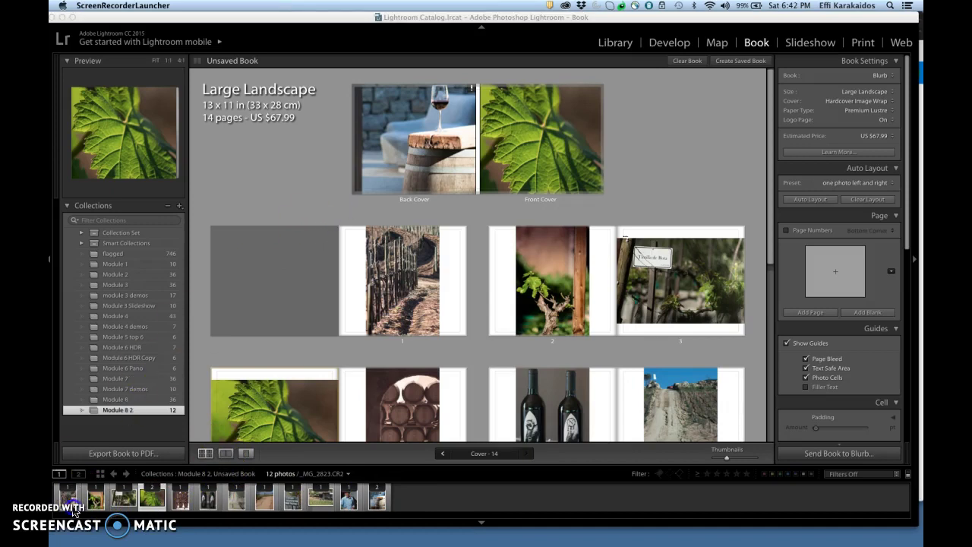
click(428, 158)
drag(428, 158, 425, 162)
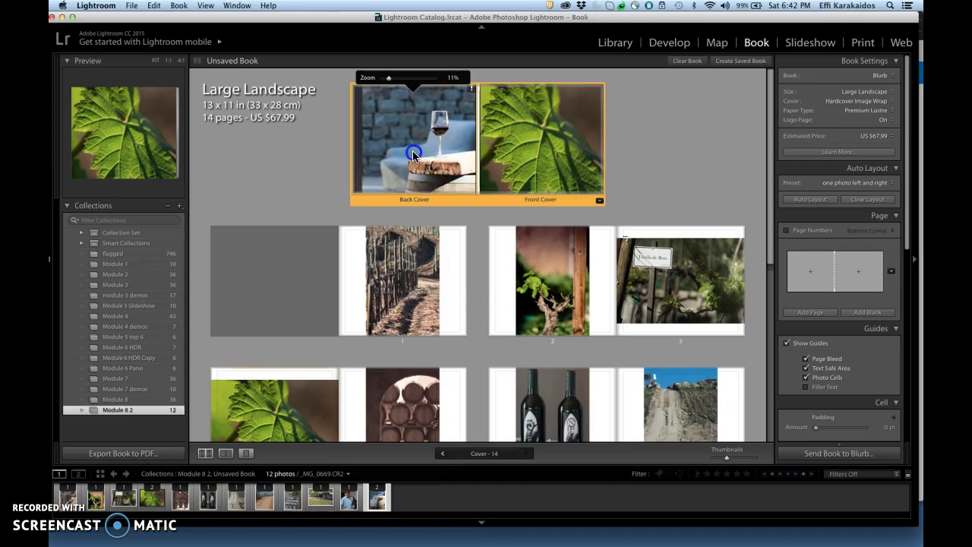
Examine the vineyard fence photo on page 1 in single-page view, along with its text and background settings.
click(394, 301)
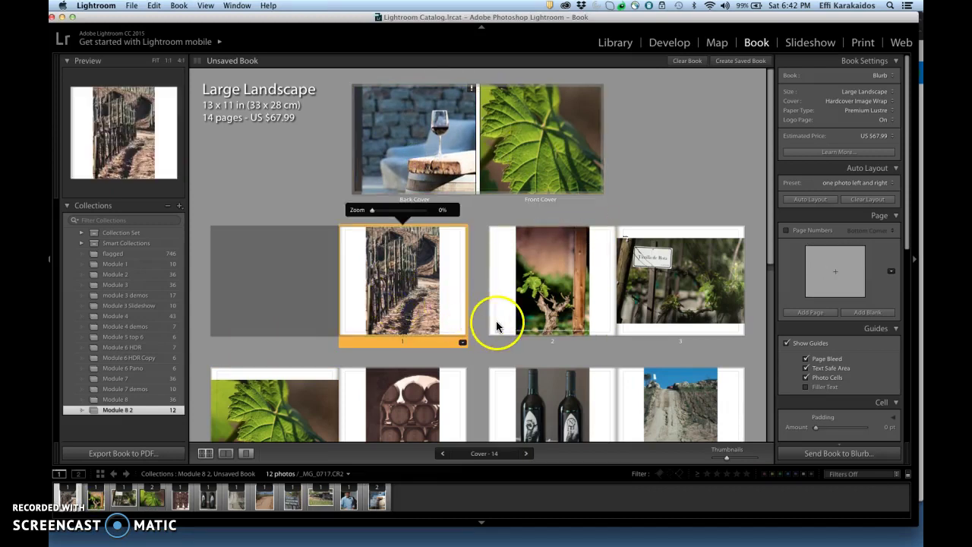
mouse_move(372, 210)
mouse_down()
mouse_move(399, 210)
mouse_move(370, 214)
mouse_up()
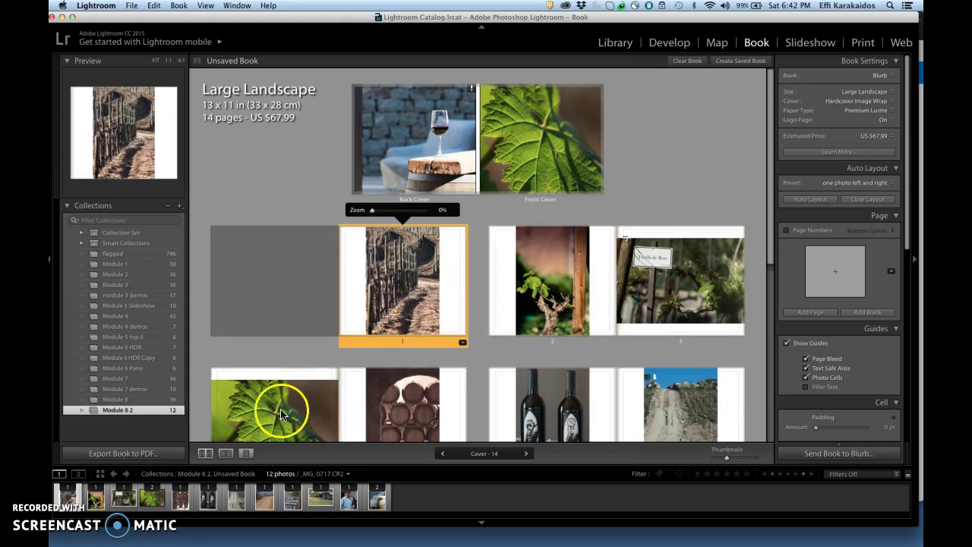
click(246, 453)
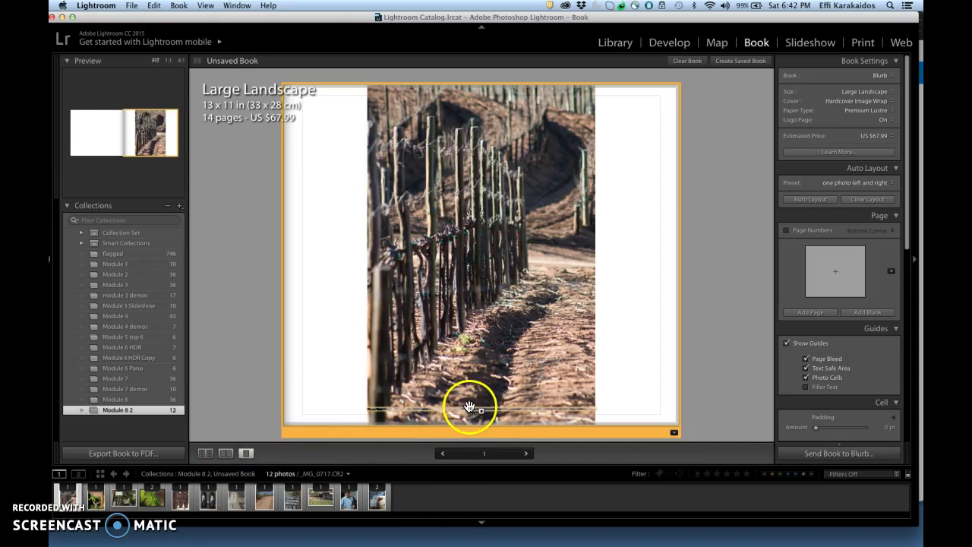
drag(905, 214, 908, 410)
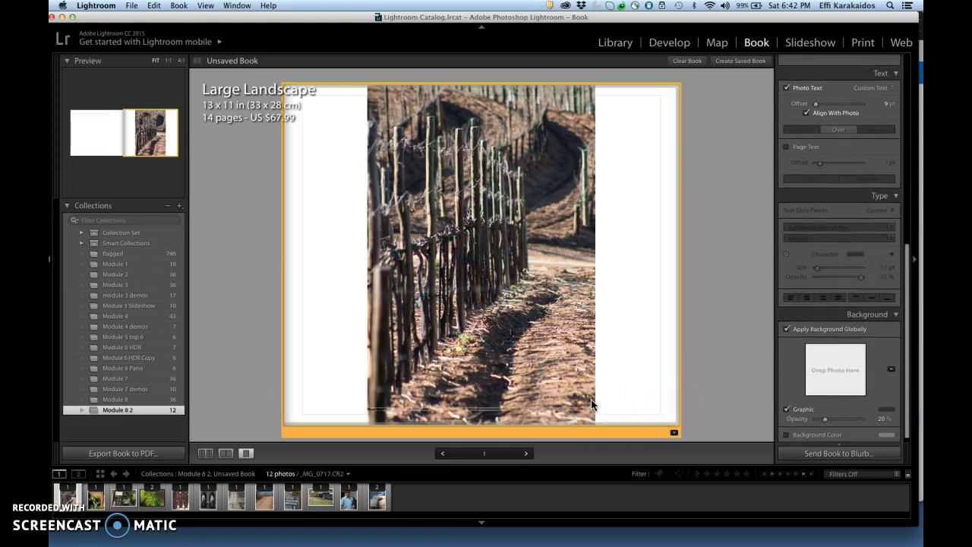
click(662, 390)
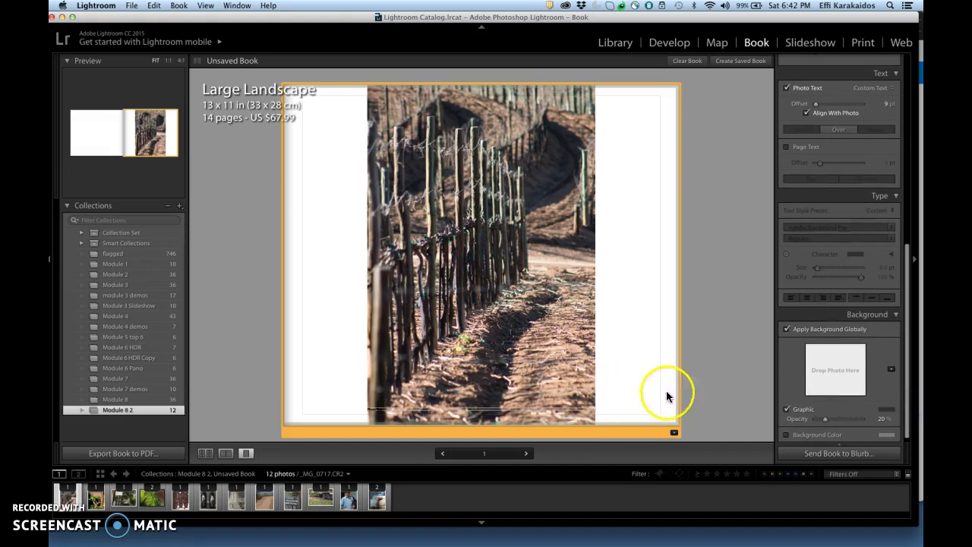
Return to the multi-page view and look through all the book's pages from the cover to page 14.
click(206, 454)
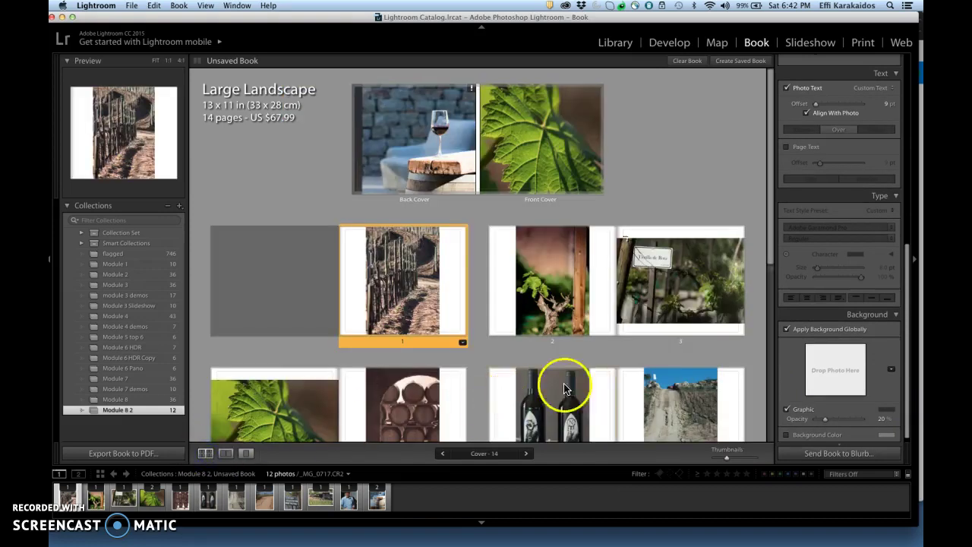
click(684, 184)
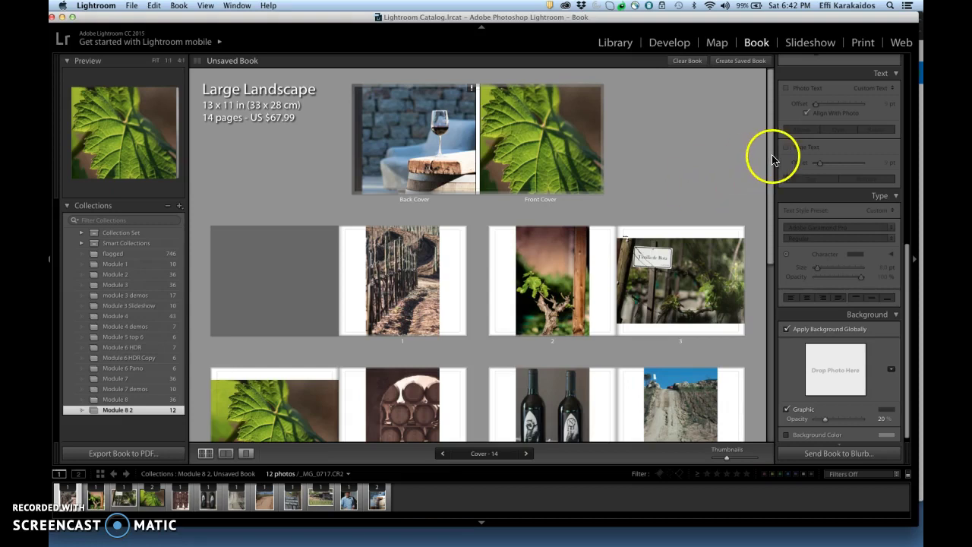
drag(771, 157, 785, 332)
click(786, 331)
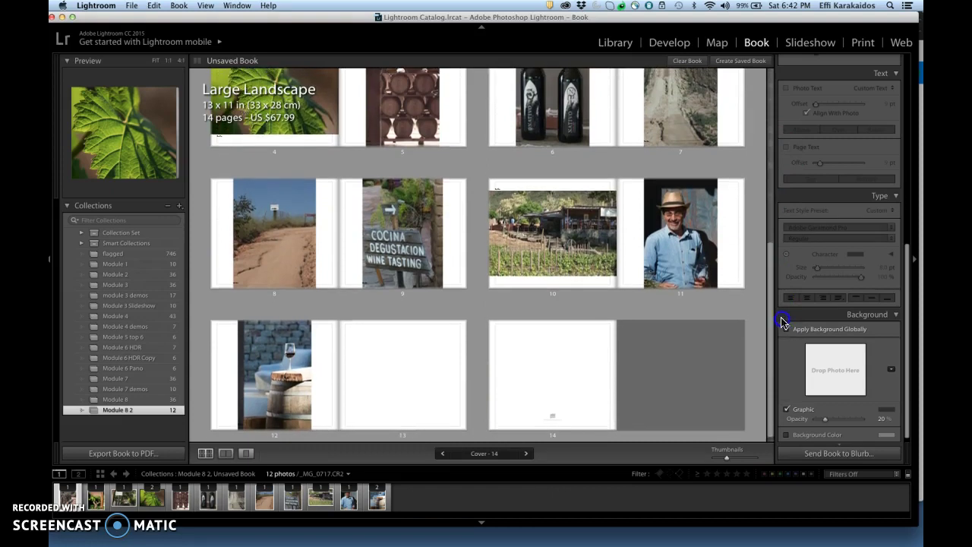
scroll(777, 277, up, 4)
scroll(778, 268, up, 3)
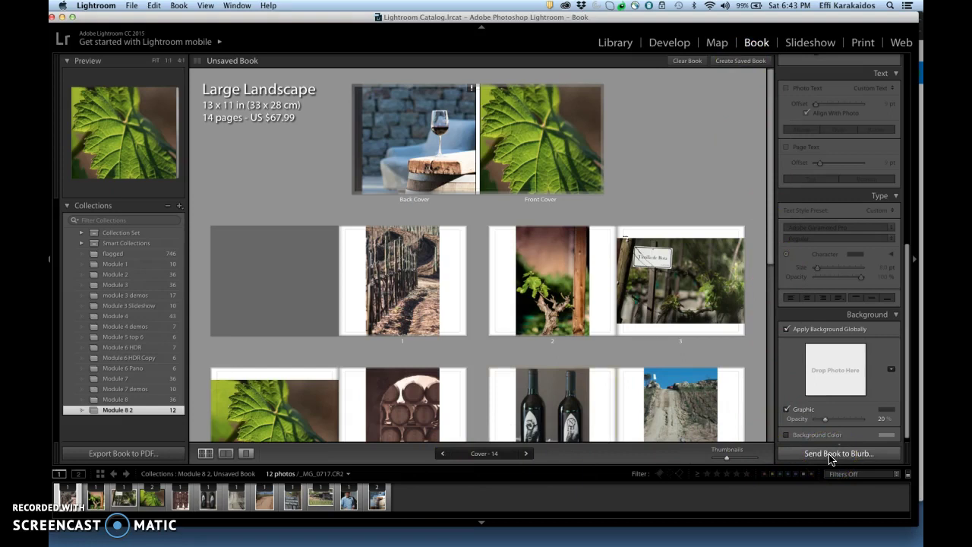
Export the book to PDF on the Desktop, naming the file with the photographer's surname followed by "_W8_A2".
click(142, 453)
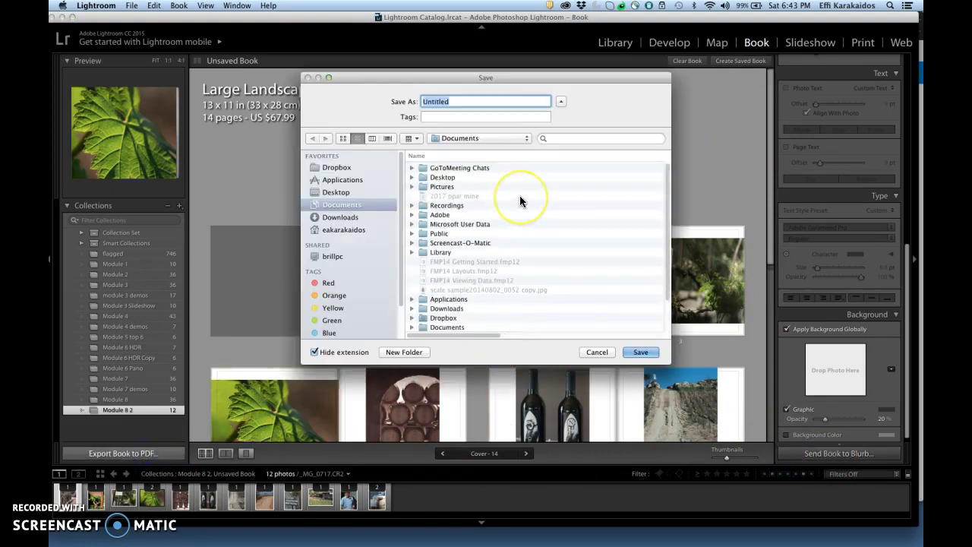
text(Kaa)
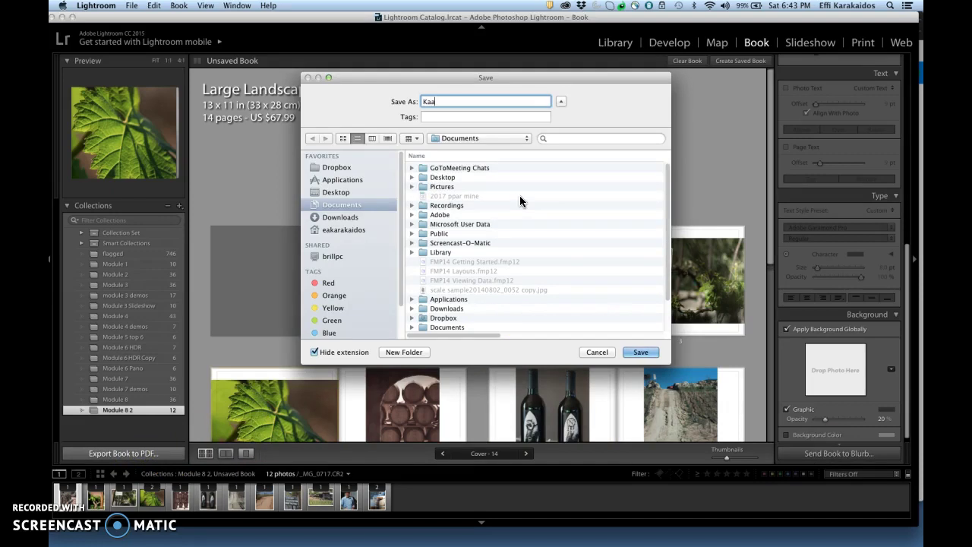
key(BackSpace)
text(rakaidos_W8_A2)
click(528, 140)
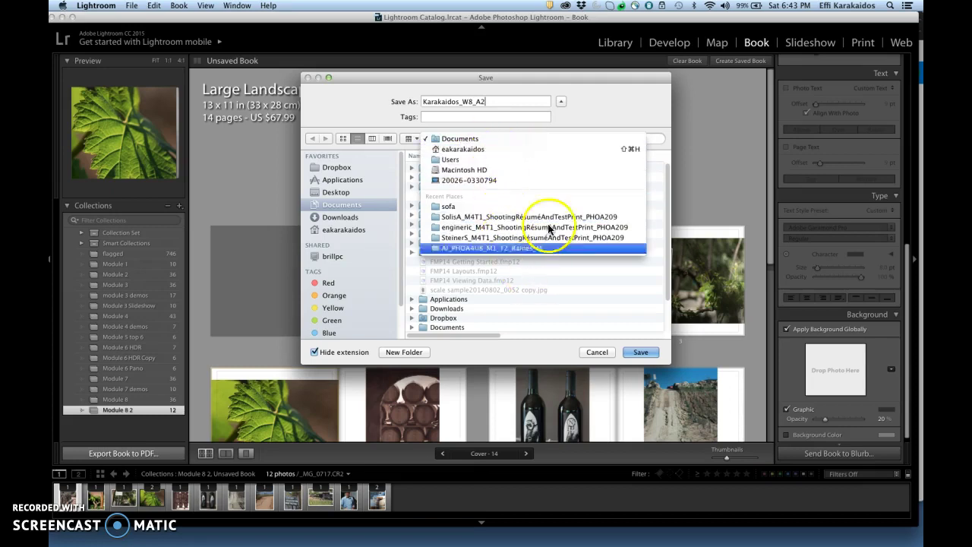
click(575, 150)
double_click(465, 179)
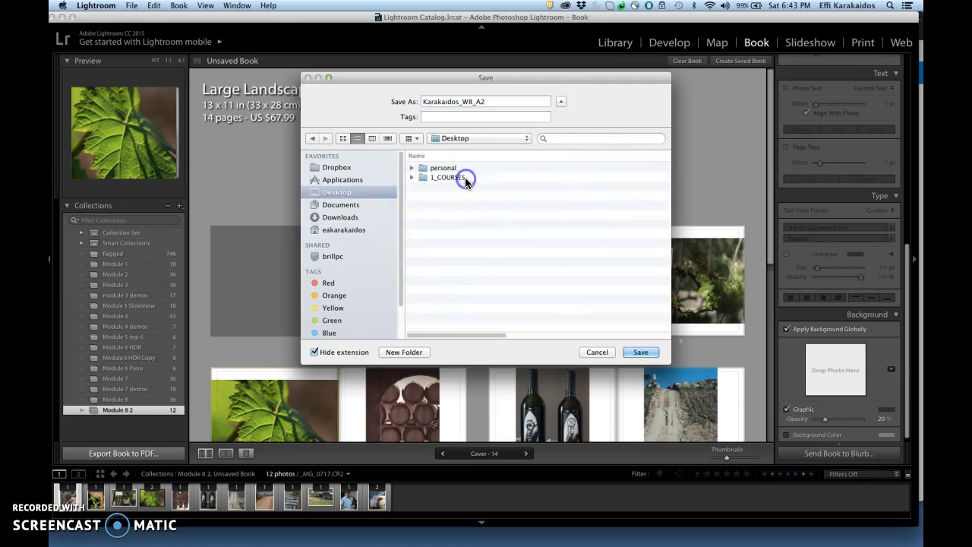
click(640, 351)
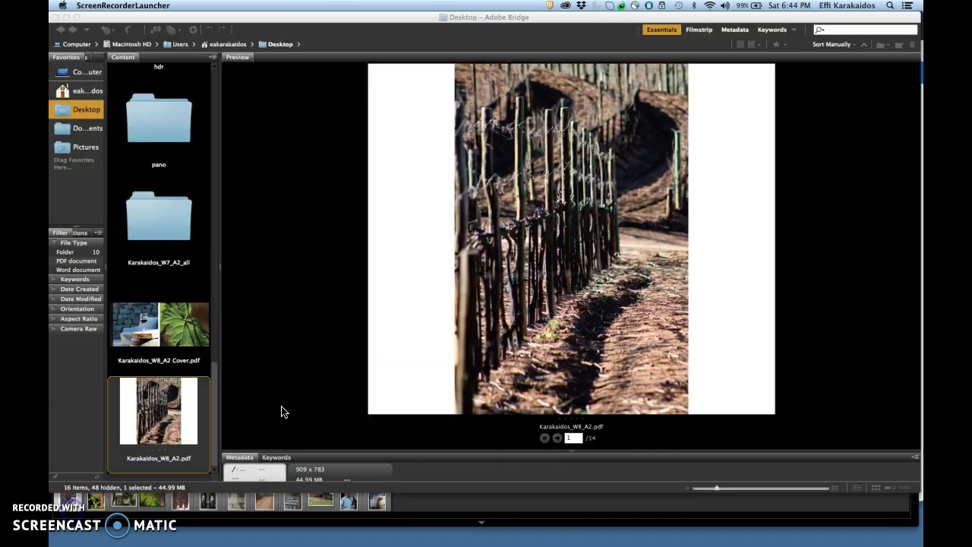
Preview the exported cover PDF in Adobe Bridge and page through the exported book PDF up to page 14.
click(189, 346)
click(189, 347)
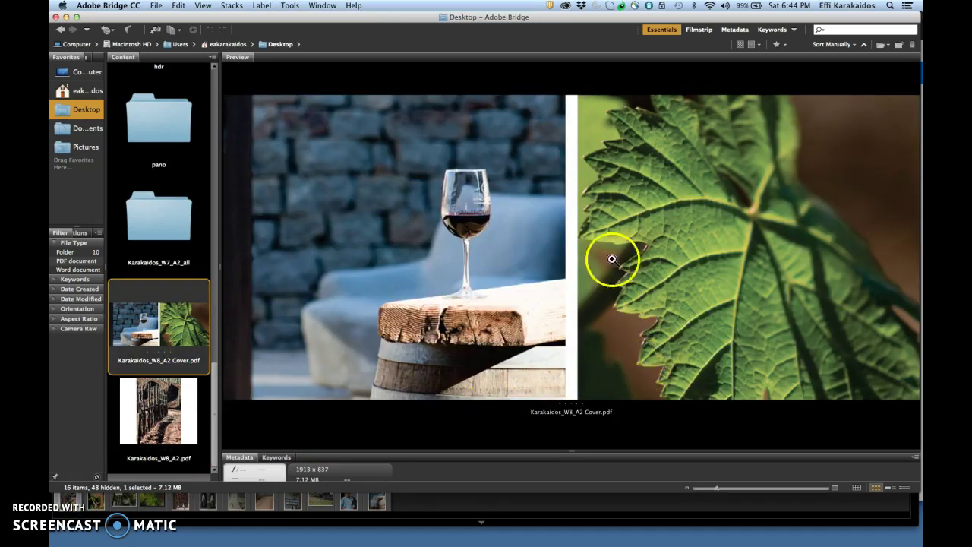
click(169, 432)
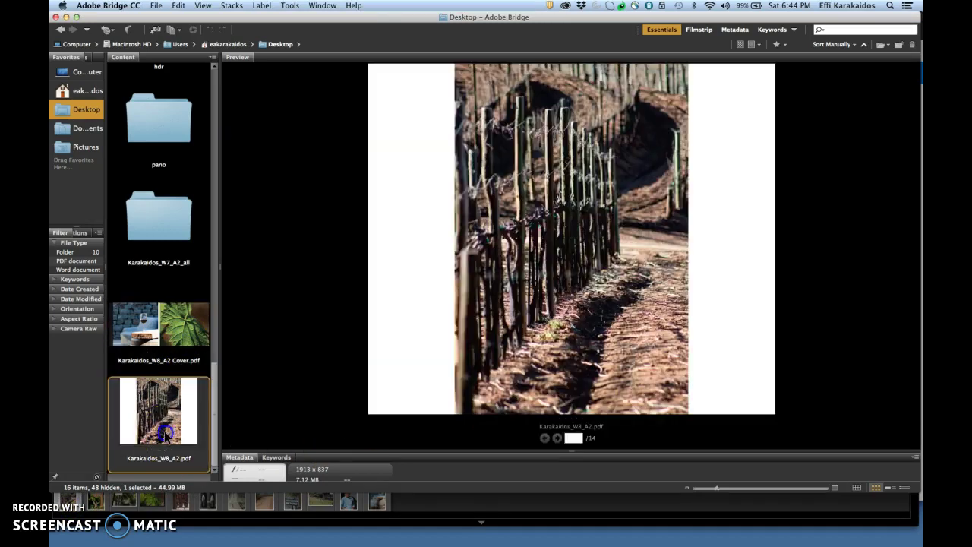
click(575, 437)
click(555, 441)
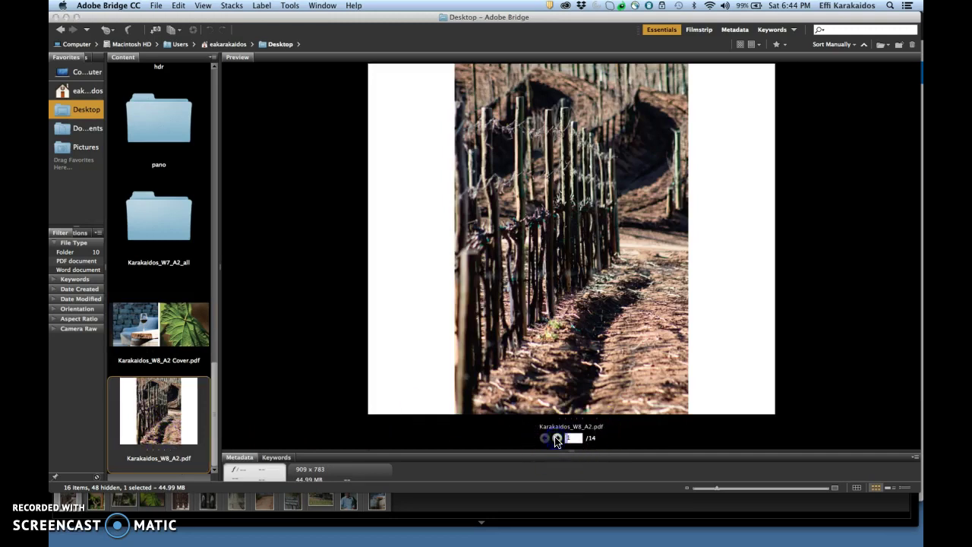
click(556, 438)
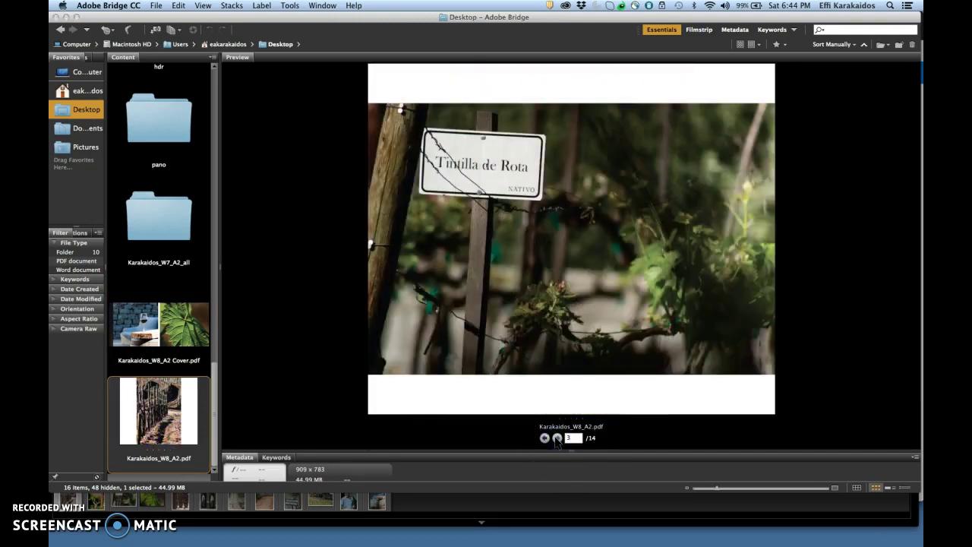
click(557, 438)
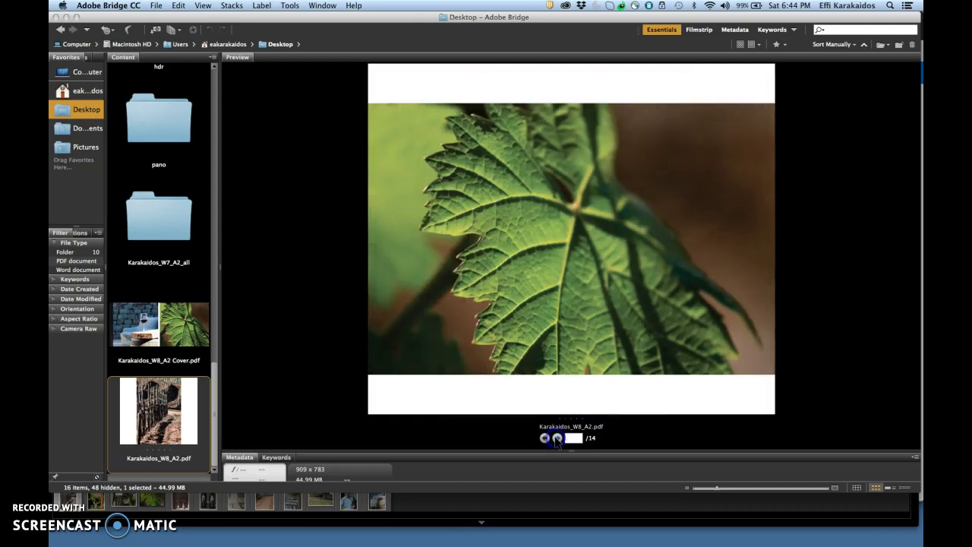
click(556, 438)
click(557, 438)
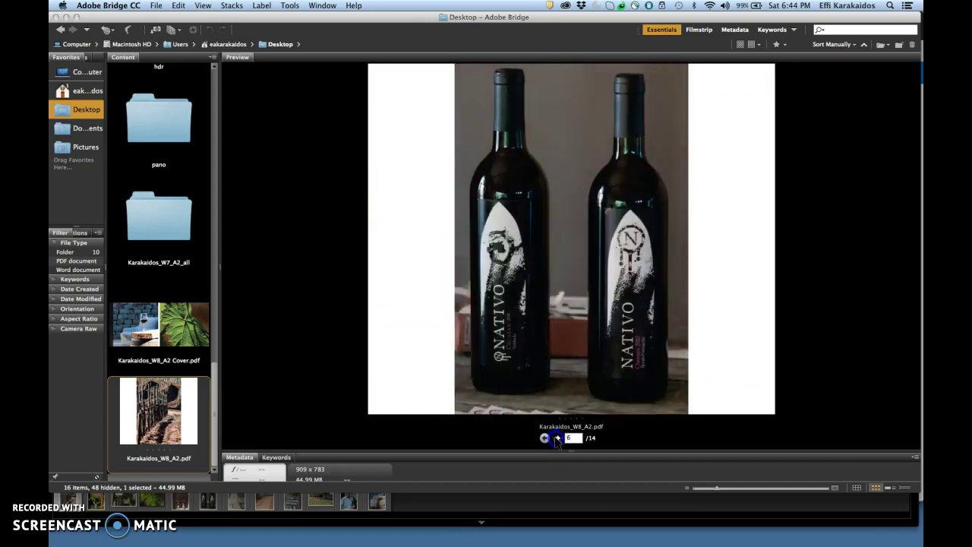
click(557, 438)
click(556, 438)
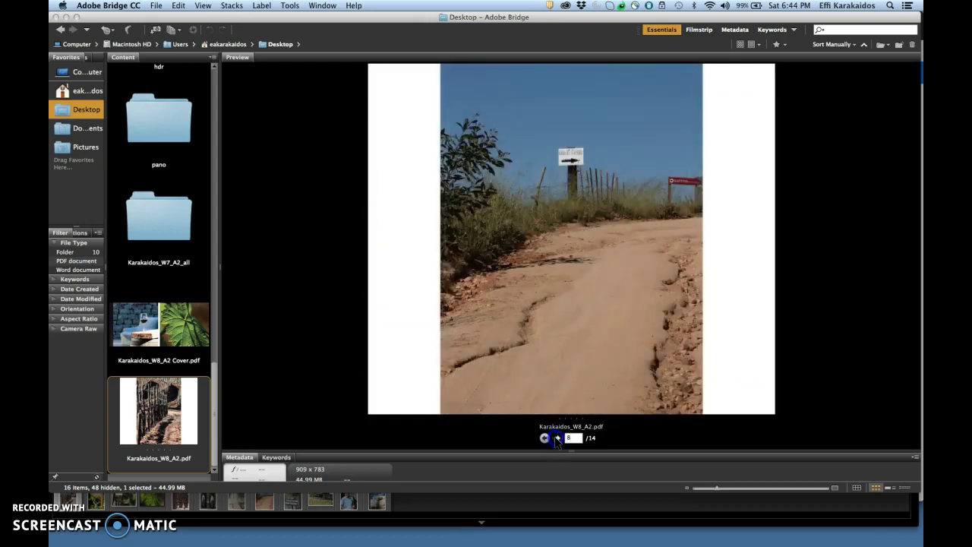
click(556, 438)
click(556, 438)
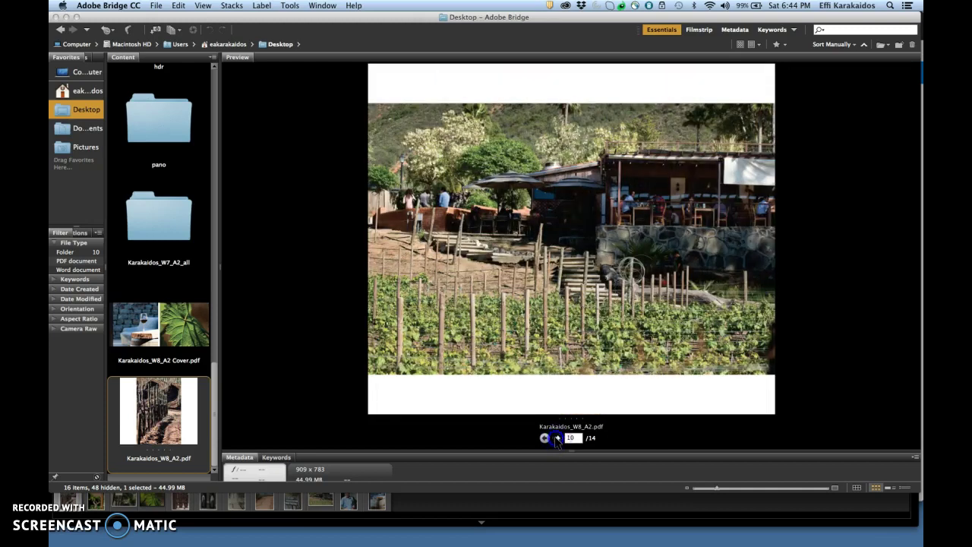
click(556, 438)
click(556, 438)
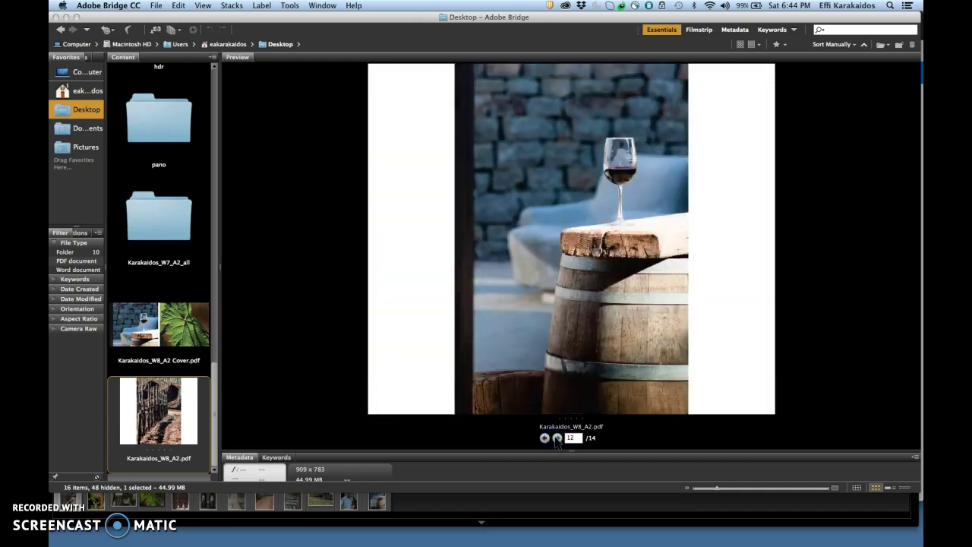
click(556, 438)
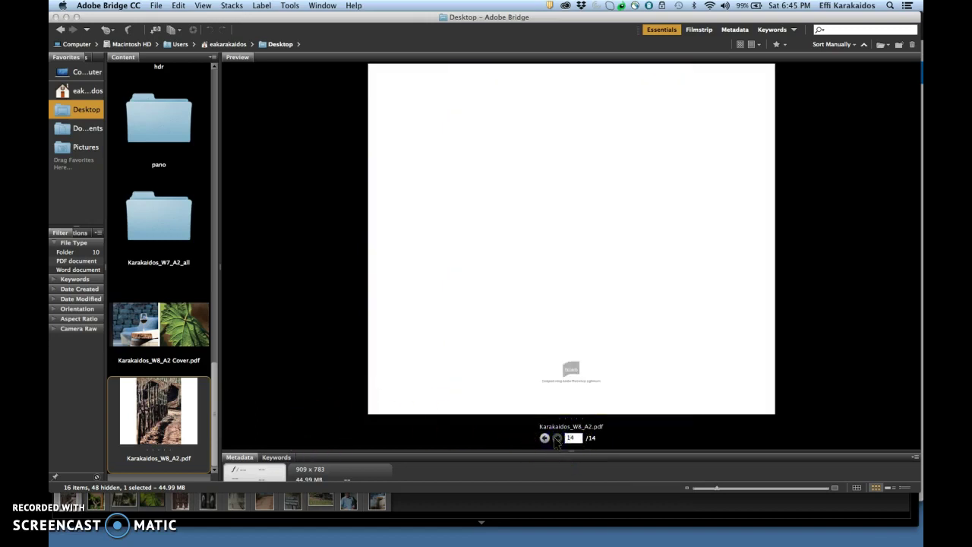
click(160, 324)
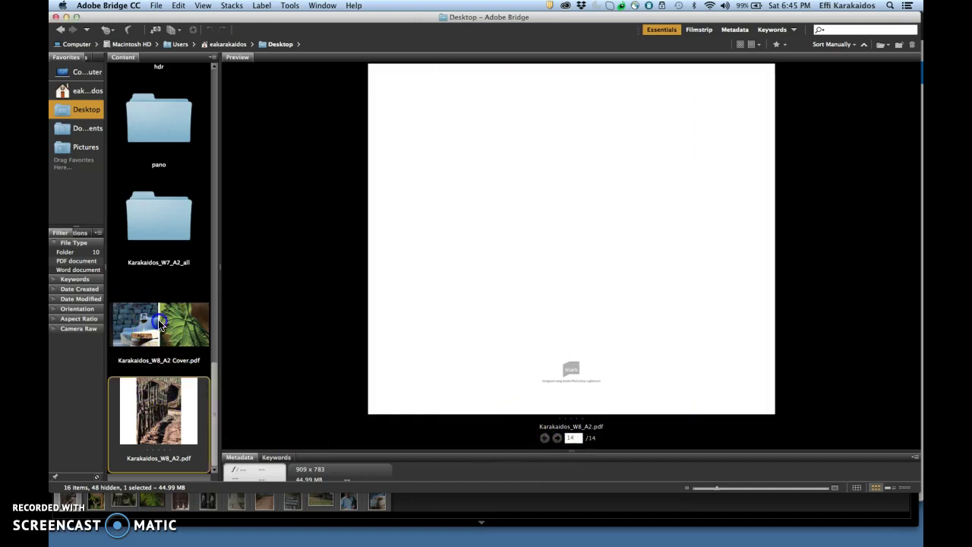